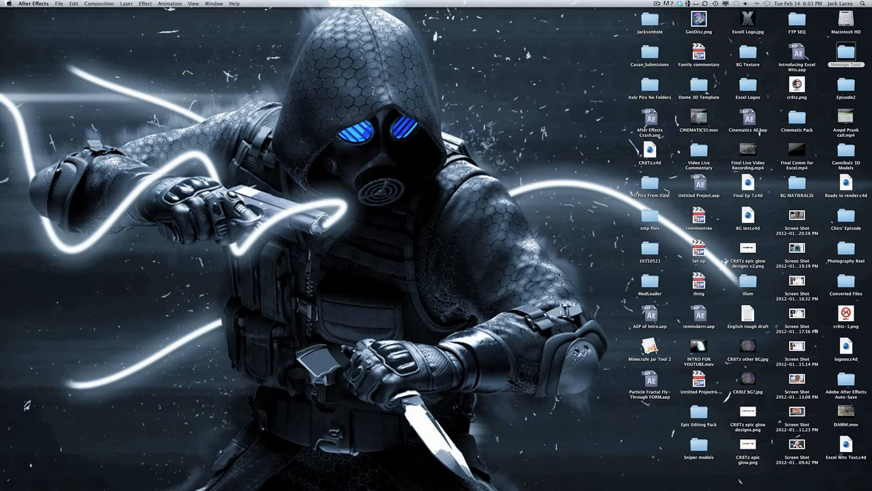
{"action": "left_click_drag", "start_coordinate": [561, 276], "coordinate": [25, 250]}
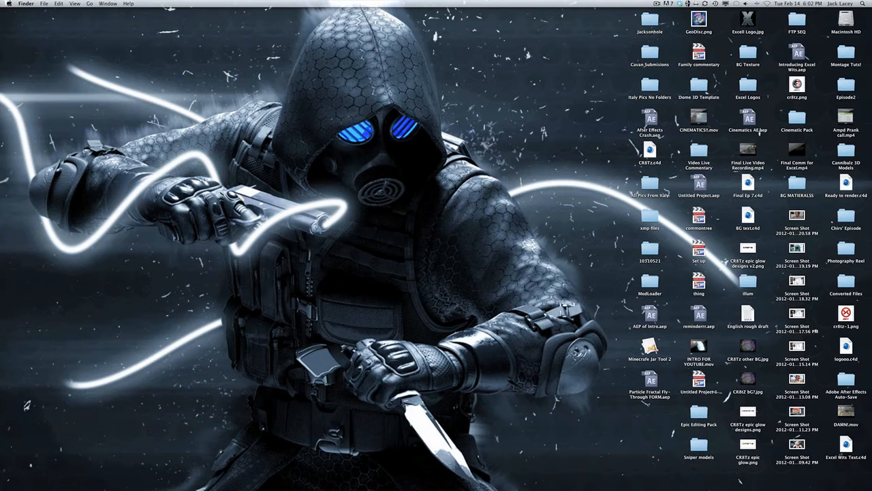
{"action": "mouse_move", "coordinate": [208, 487]}
{"action": "left_click_drag", "start_coordinate": [571, 192], "coordinate": [27, 139]}
Switch to Adobe After Effects CS5 by launching it from the desktop
{"action": "mouse_move", "coordinate": [354, 486]}
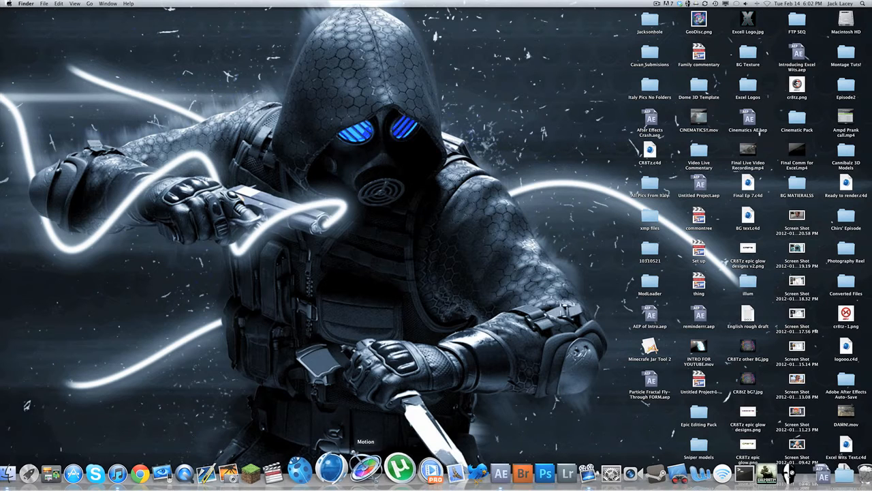
{"action": "mouse_move", "coordinate": [461, 485]}
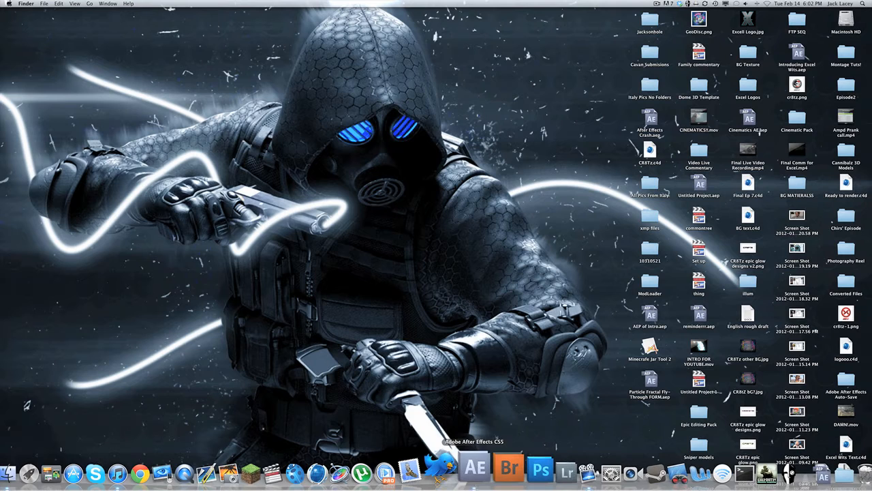
{"action": "left_click", "coordinate": [475, 466]}
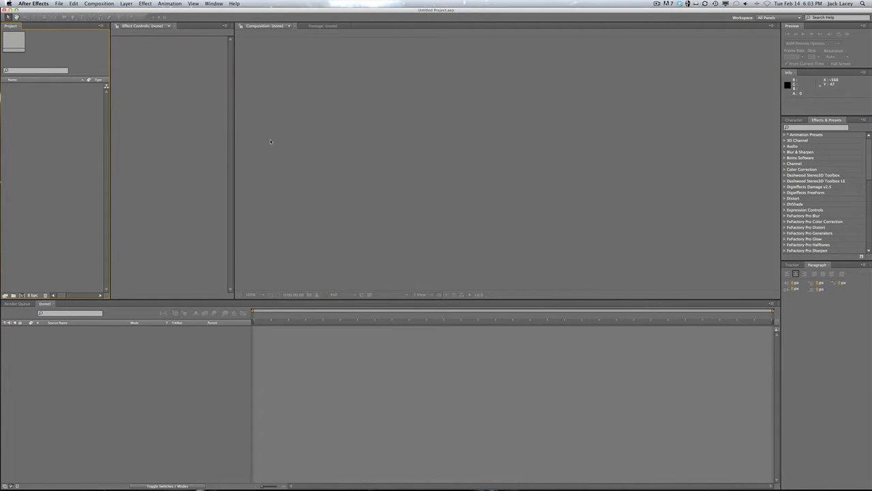
Look over the Effect Controls, Composition, Timeline, Project and Effects & Presets panels and the list of panels that can be shown
{"action": "left_click", "coordinate": [169, 162]}
{"action": "left_click", "coordinate": [275, 250]}
{"action": "left_click", "coordinate": [333, 362]}
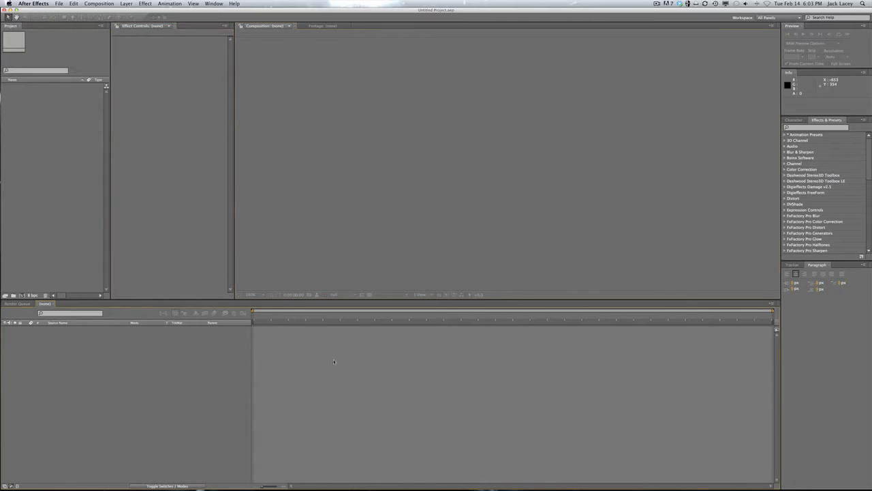
{"action": "left_click", "coordinate": [156, 276]}
{"action": "left_click", "coordinate": [381, 204]}
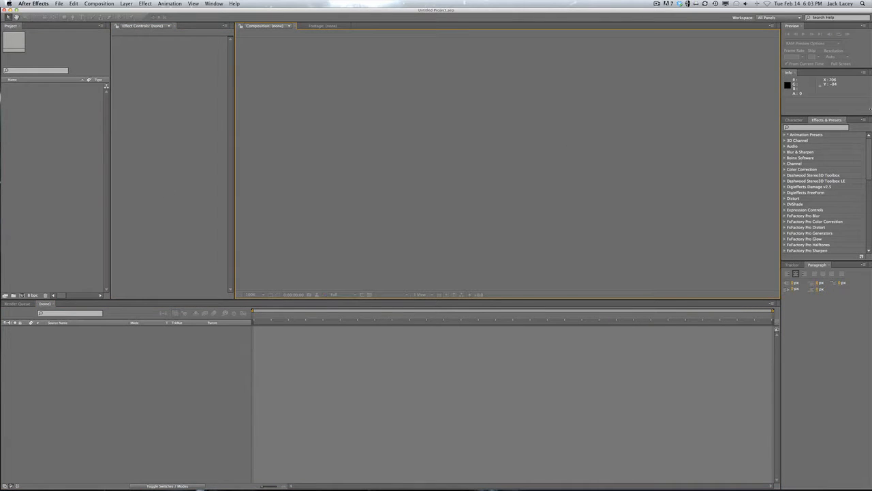
{"action": "left_click", "coordinate": [831, 158]}
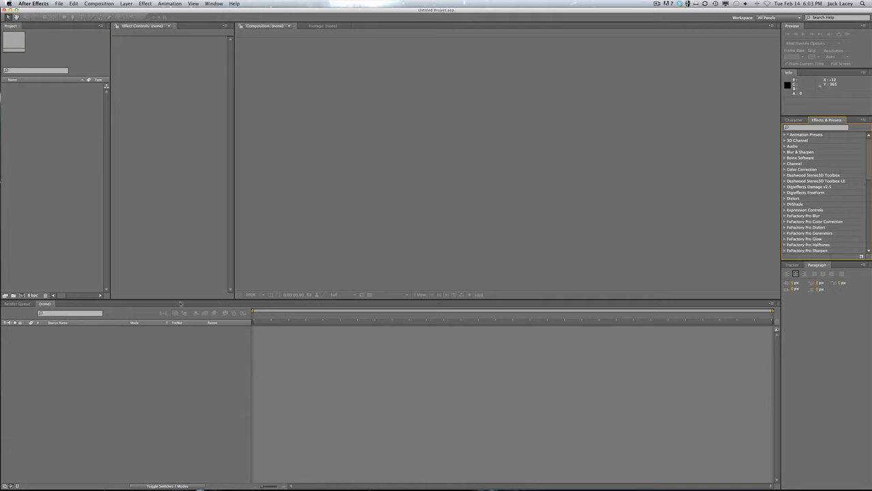
{"action": "left_click", "coordinate": [214, 4]}
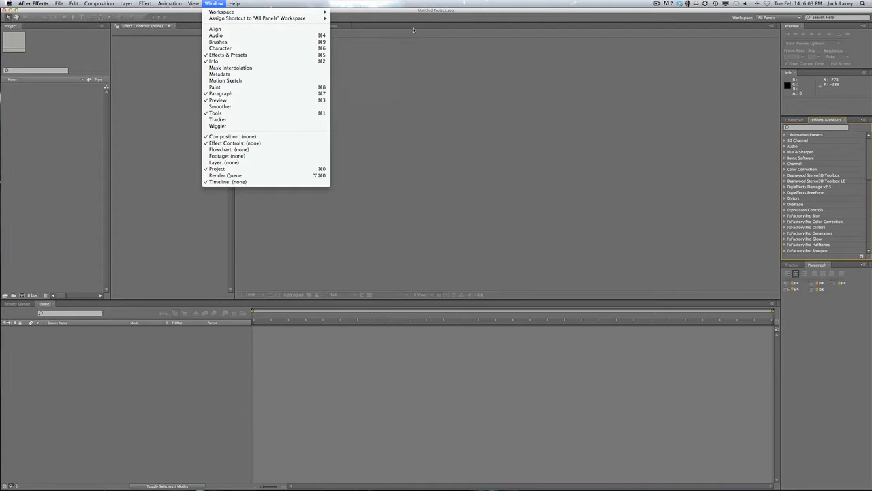
{"action": "left_click", "coordinate": [419, 221]}
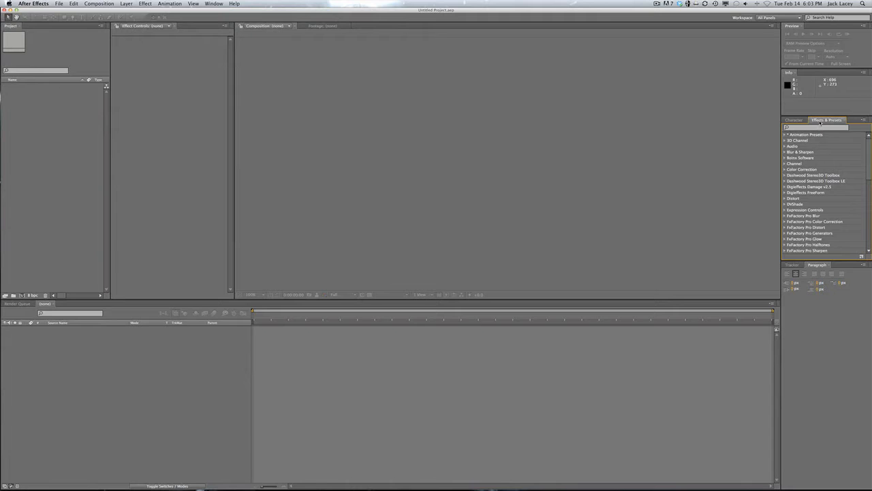
Place the Effects & Presets panel ahead of the Character panel in their group and bring the Character panel forward
{"action": "mouse_move", "coordinate": [826, 120]}
{"action": "left_mouse_down"}
{"action": "mouse_move", "coordinate": [767, 163]}
{"action": "mouse_move", "coordinate": [545, 163]}
{"action": "mouse_move", "coordinate": [614, 382]}
{"action": "mouse_move", "coordinate": [870, 340]}
{"action": "mouse_move", "coordinate": [518, 164]}
{"action": "mouse_move", "coordinate": [837, 266]}
{"action": "mouse_move", "coordinate": [825, 263]}
{"action": "mouse_move", "coordinate": [832, 129]}
{"action": "left_mouse_up"}
{"action": "left_click", "coordinate": [793, 267]}
{"action": "left_click", "coordinate": [852, 267]}
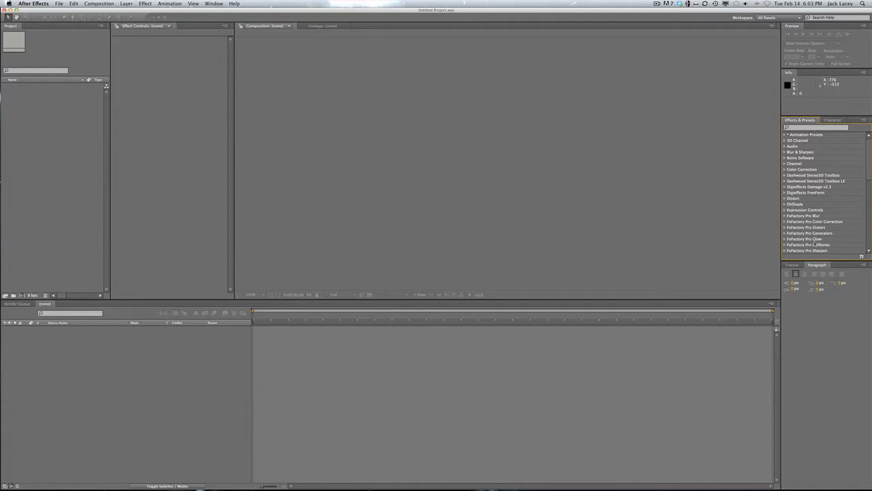
{"action": "left_click", "coordinate": [818, 285]}
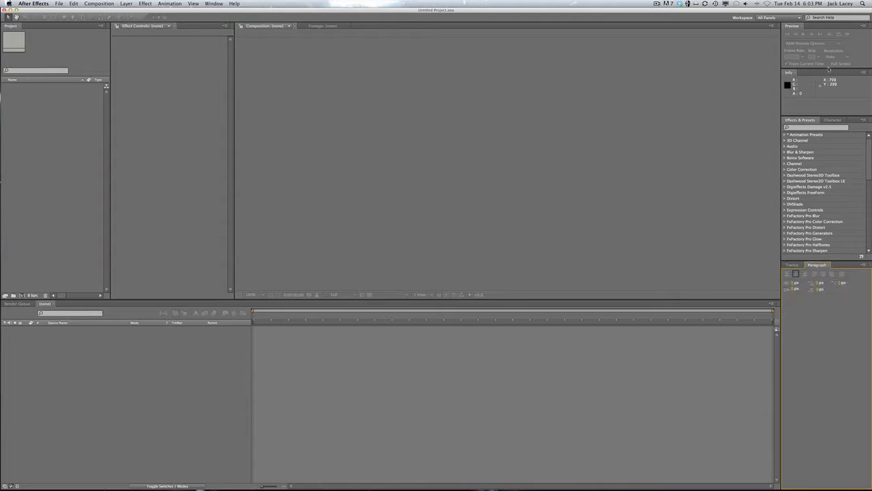
{"action": "left_click", "coordinate": [833, 120]}
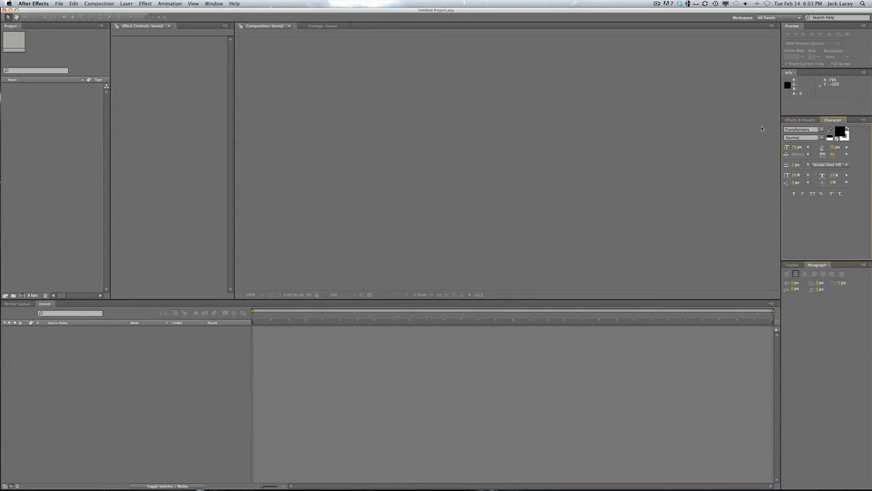
Import all five gameplay clips from the Raw Clips folder inside the desktop folder Montage Tuts! into the project
{"action": "left_click", "coordinate": [68, 127]}
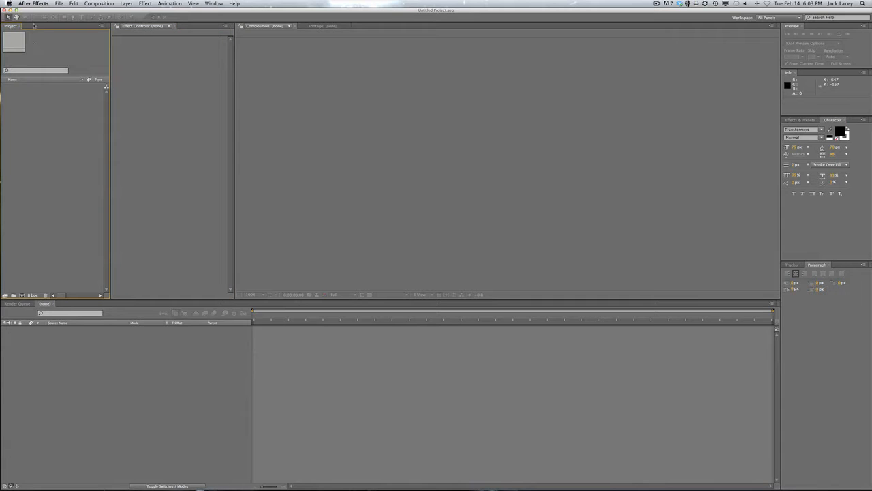
{"action": "key", "text": "F11"}
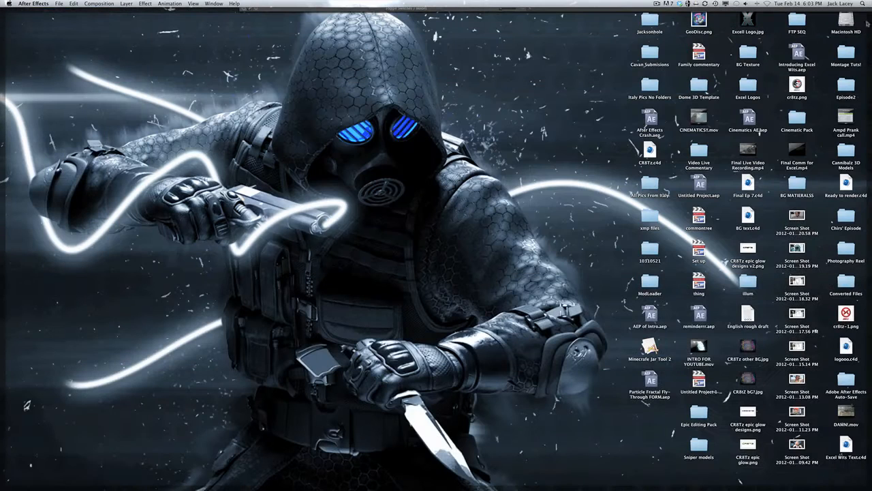
{"action": "left_click", "coordinate": [848, 53]}
{"action": "double_click", "coordinate": [848, 54]}
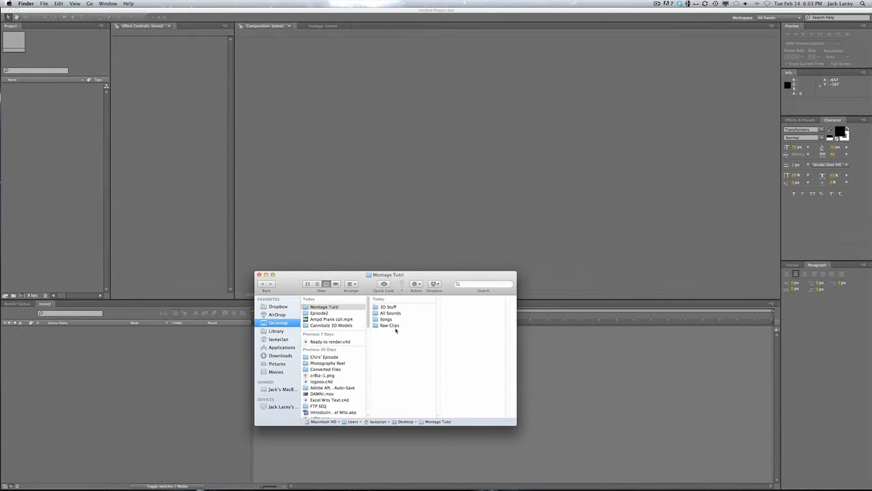
{"action": "left_click", "coordinate": [395, 325]}
{"action": "left_click_drag", "start_coordinate": [481, 378], "coordinate": [65, 116]}
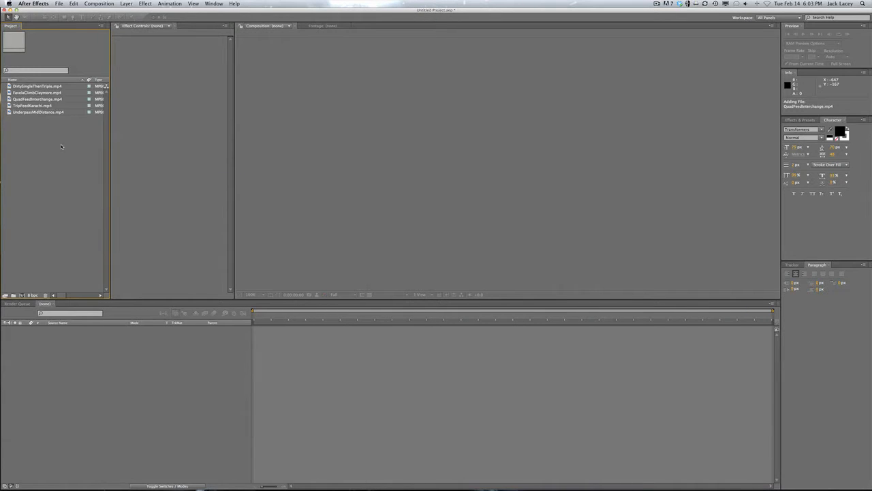
{"action": "left_click_drag", "start_coordinate": [69, 195], "coordinate": [36, 84]}
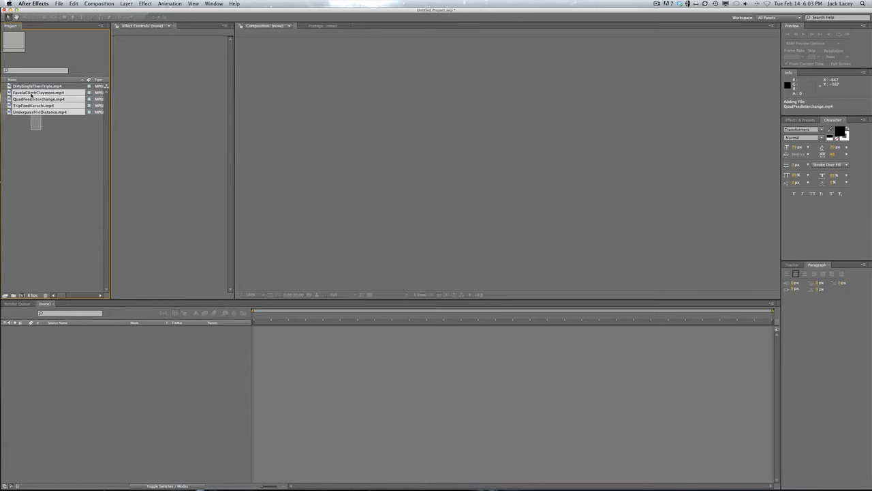
{"action": "left_click", "coordinate": [39, 164]}
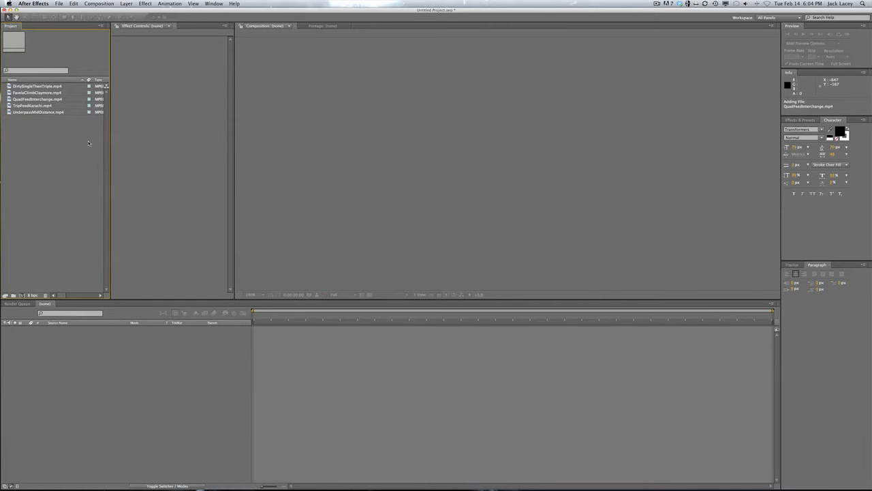
Import the song I'm On One (KillaGraham Remix) Final.mp3 from the Songs folder into the project
{"action": "key", "text": "ctrl+Up"}
{"action": "left_click", "coordinate": [233, 349]}
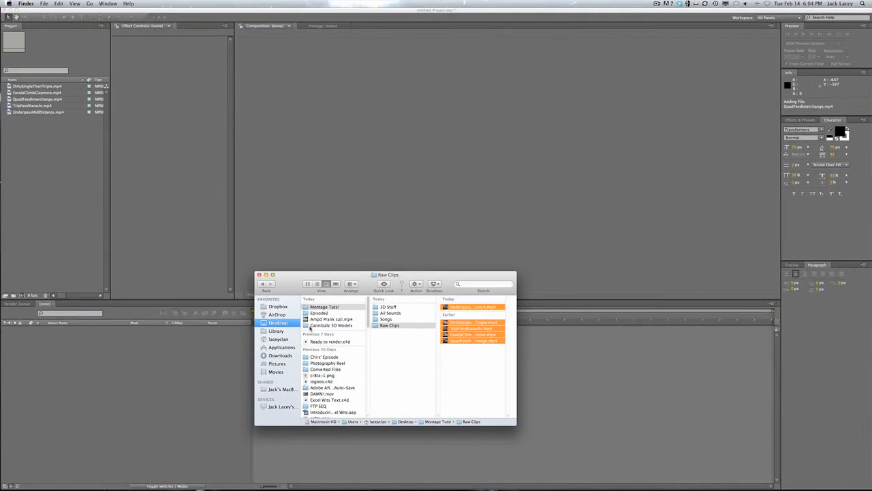
{"action": "left_click", "coordinate": [386, 319]}
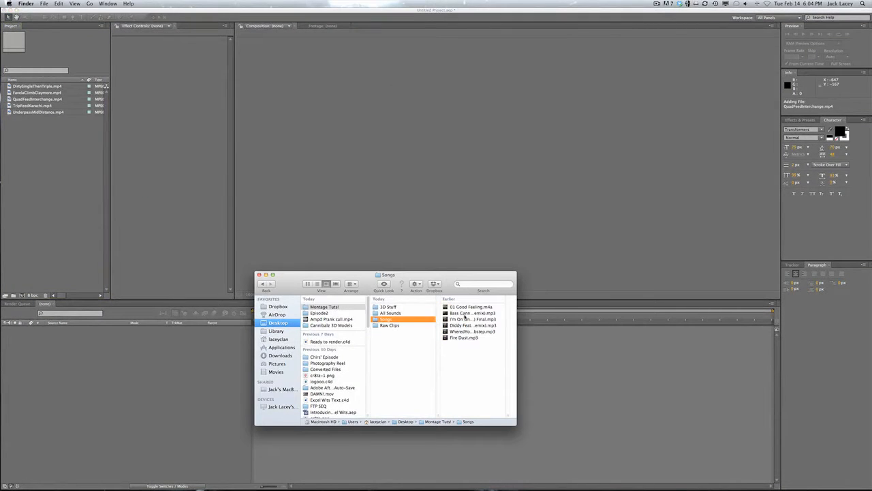
{"action": "left_click_drag", "start_coordinate": [470, 320], "coordinate": [96, 143]}
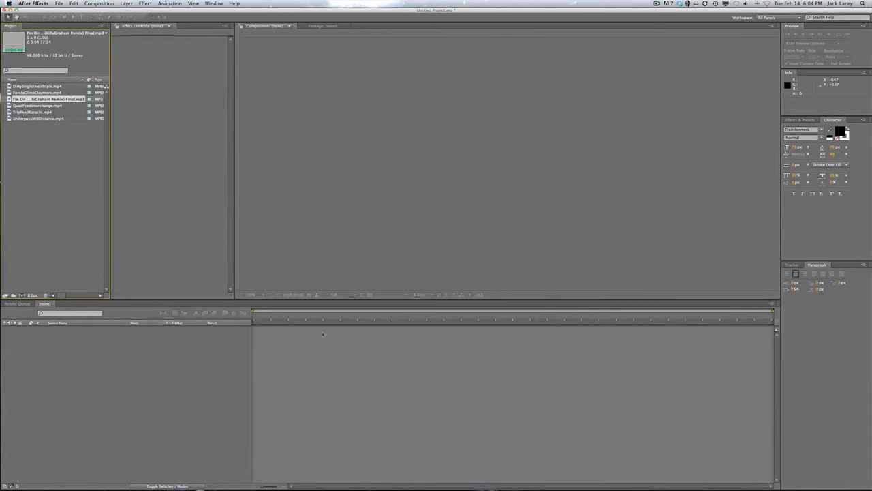
{"action": "left_click", "coordinate": [60, 118]}
{"action": "left_click", "coordinate": [60, 143]}
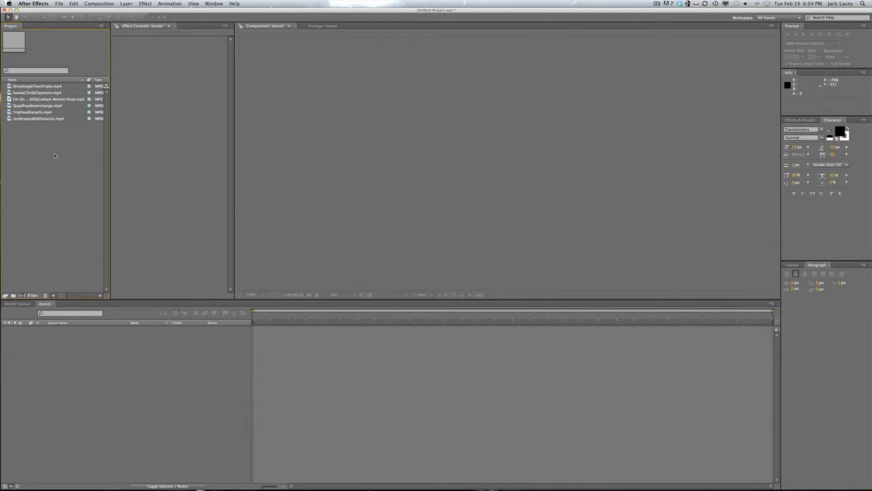
Preview the song as footage and check its total length by moving the time marker to its end
{"action": "double_click", "coordinate": [25, 100]}
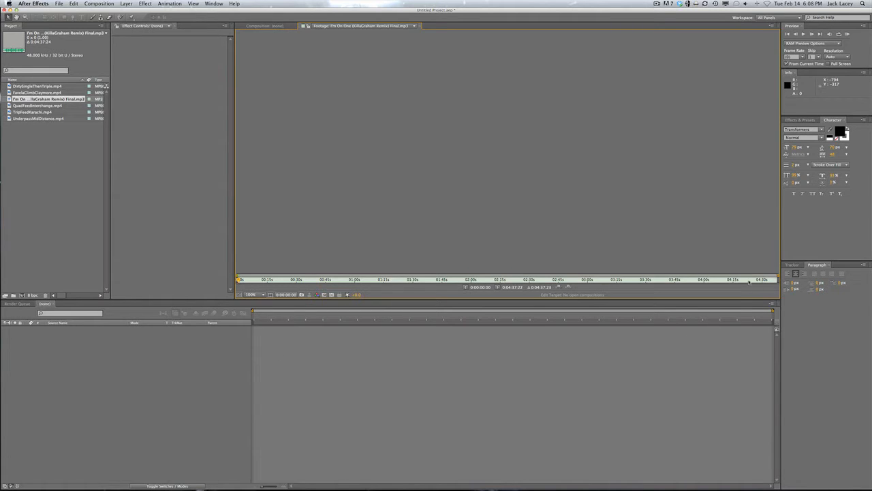
{"action": "left_click_drag", "start_coordinate": [749, 281], "coordinate": [777, 279]}
{"action": "left_click", "coordinate": [30, 152]}
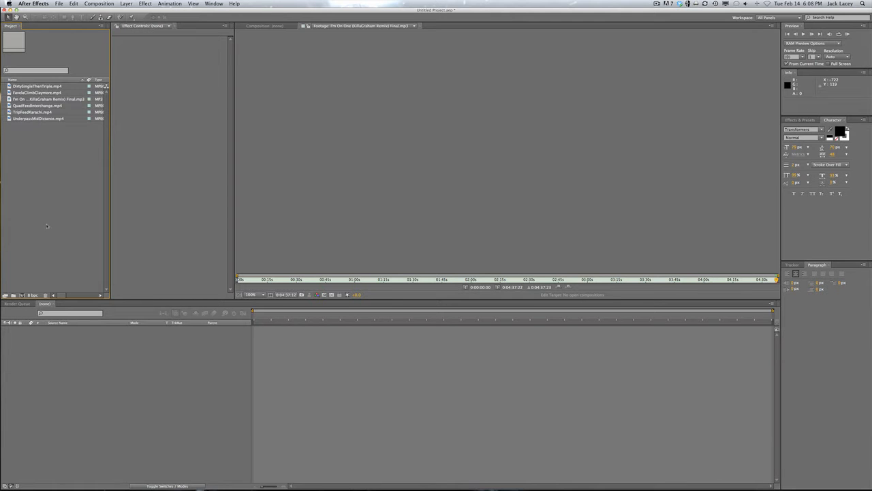
Start a new composition named Main Comp with a pixel aspect ratio of Square Pixels
{"action": "left_click", "coordinate": [99, 3]}
{"action": "left_click", "coordinate": [103, 14]}
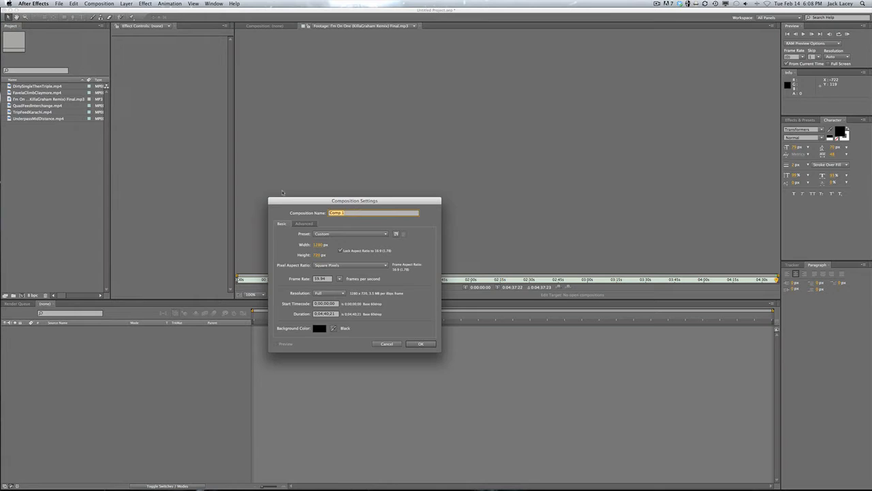
{"action": "type", "text": "Main"}
{"action": "left_click", "coordinate": [329, 265]}
{"action": "left_click", "coordinate": [338, 272]}
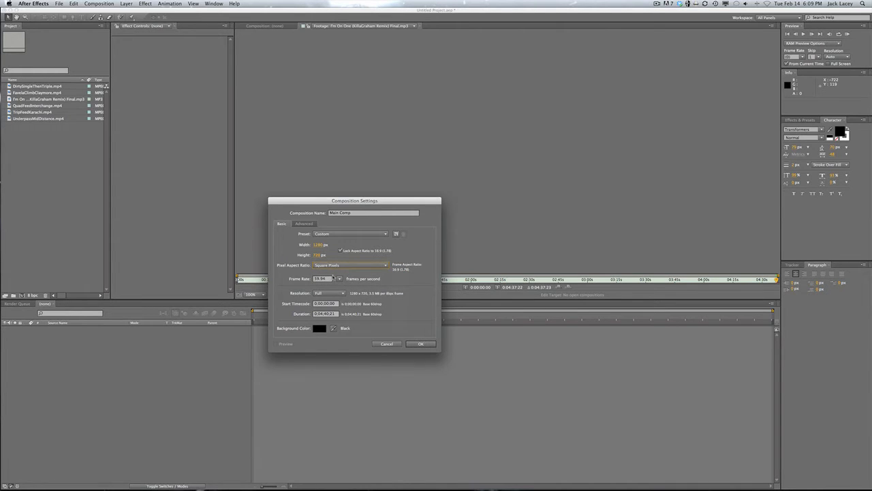
Create the composition with a frame rate of 59.94 frames per second and a duration of 0;04;40;21
{"action": "left_click", "coordinate": [327, 278]}
{"action": "left_click", "coordinate": [372, 280]}
{"action": "left_click", "coordinate": [327, 280]}
{"action": "left_click", "coordinate": [299, 277]}
{"action": "left_click", "coordinate": [326, 280]}
{"action": "left_click", "coordinate": [291, 274]}
{"action": "left_click", "coordinate": [325, 314]}
{"action": "left_click", "coordinate": [319, 311]}
{"action": "left_click", "coordinate": [326, 313]}
{"action": "left_click", "coordinate": [420, 344]}
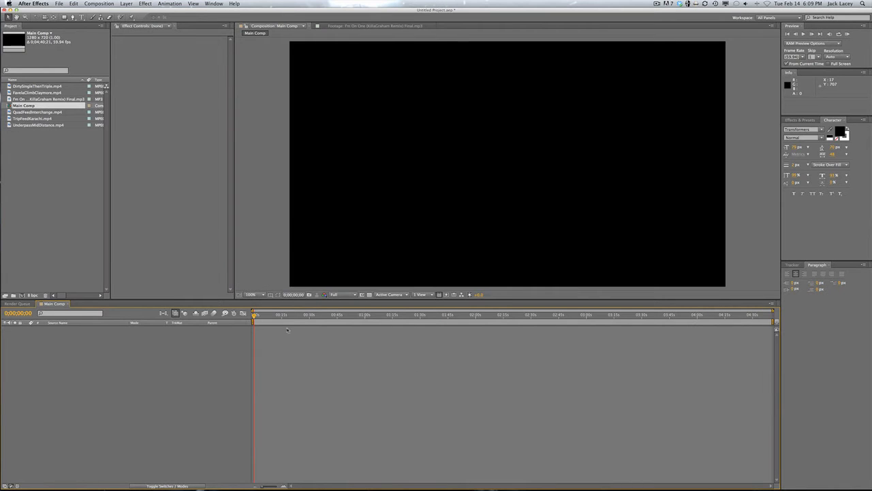
Return the current time to 0;00;00;00 and add the song to the Main Comp timeline as a layer
{"action": "left_click_drag", "start_coordinate": [497, 333], "coordinate": [414, 307]}
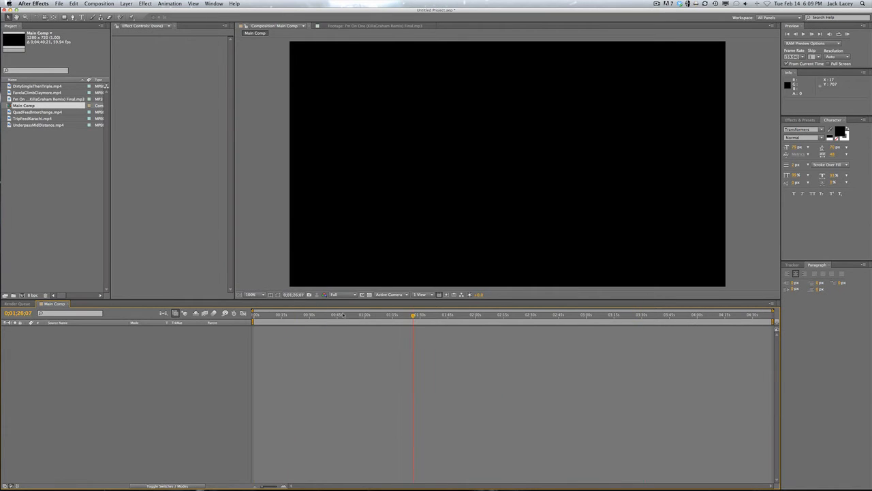
{"action": "left_click_drag", "start_coordinate": [253, 311], "coordinate": [244, 315]}
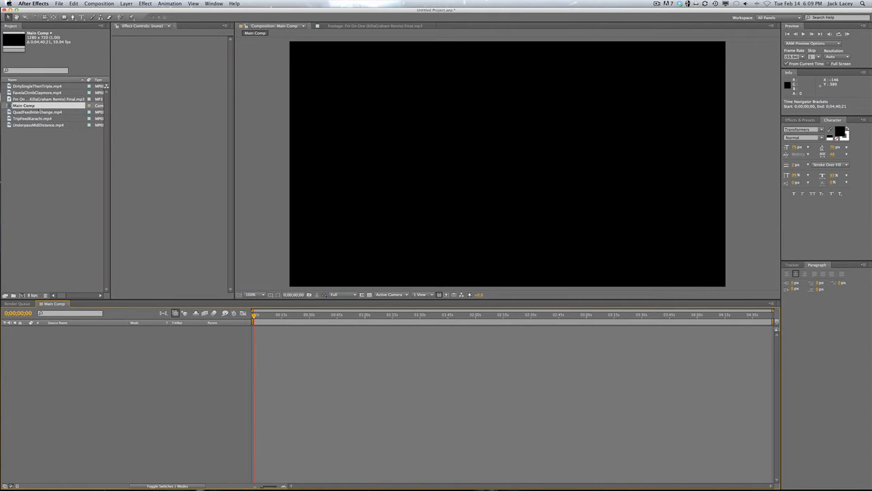
{"action": "left_click", "coordinate": [50, 179]}
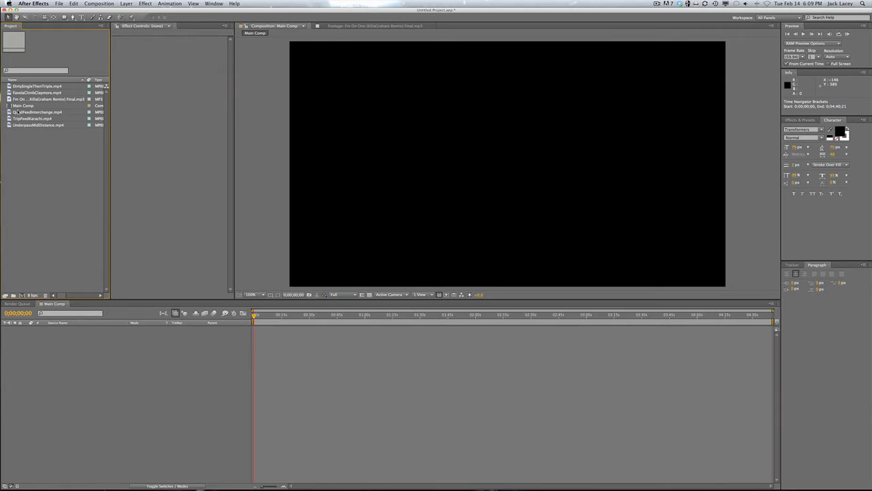
{"action": "left_click_drag", "start_coordinate": [20, 100], "coordinate": [371, 362]}
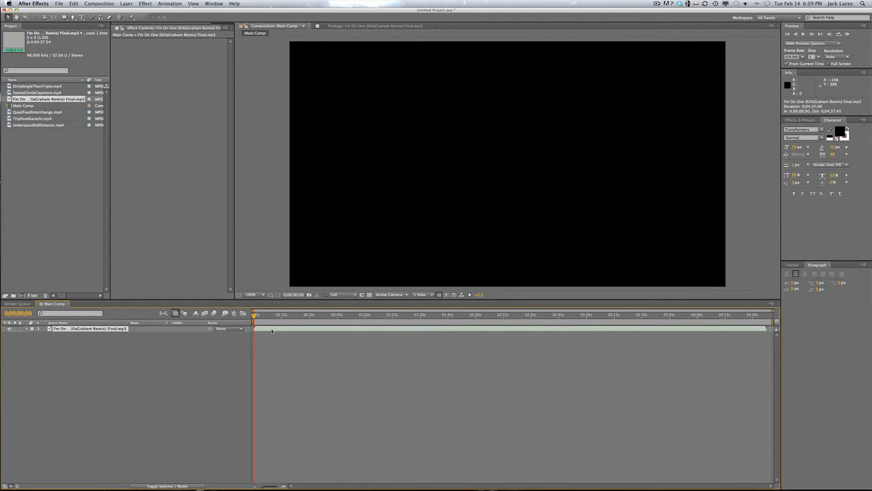
Reveal the audio waveform of the song layer with the current time at the start
{"action": "key", "text": "l"}
{"action": "key", "text": "l"}
{"action": "mouse_move", "coordinate": [255, 315]}
{"action": "left_mouse_down"}
{"action": "mouse_move", "coordinate": [289, 317]}
{"action": "mouse_move", "coordinate": [246, 324]}
{"action": "left_mouse_up"}
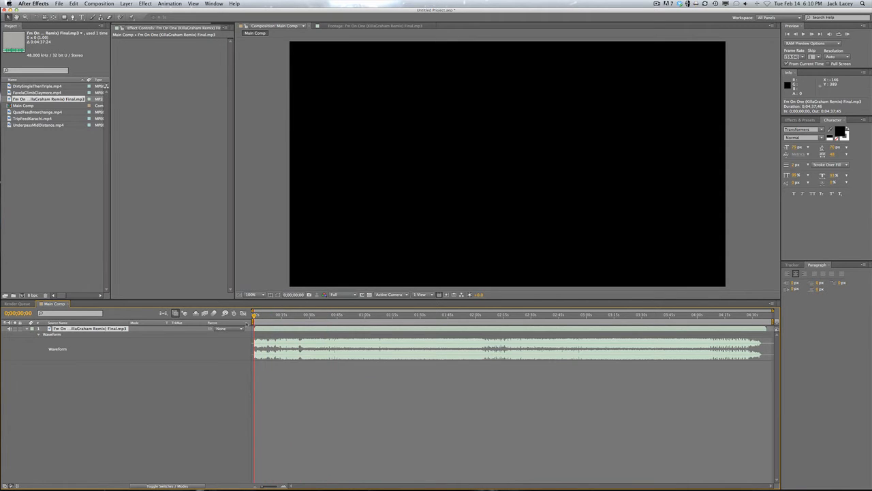
Scrub through the song's waveform up close and place the current time at 0;00;27;25
{"action": "key", "text": "="}
{"action": "key", "text": "="}
{"action": "key", "text": "="}
{"action": "key", "text": "="}
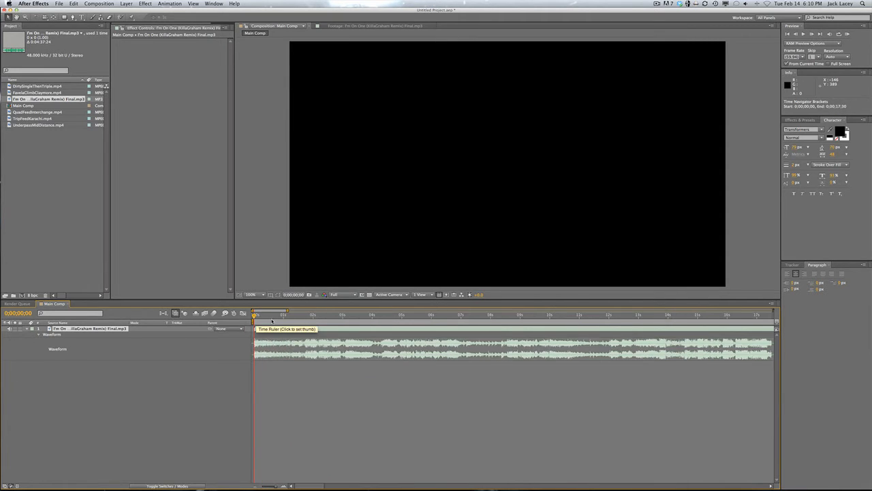
{"action": "key", "text": "minus"}
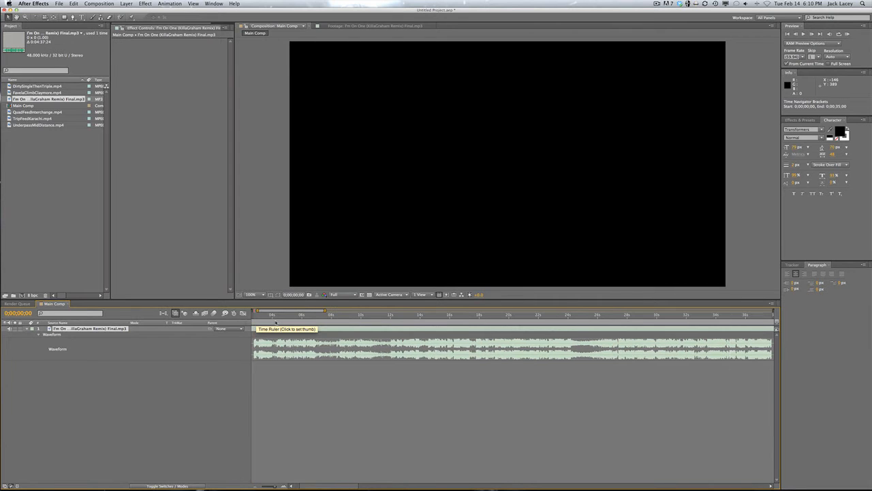
{"action": "left_click_drag", "start_coordinate": [272, 321], "coordinate": [557, 319]}
{"action": "scroll", "coordinate": [557, 319], "scroll_direction": "right", "scroll_amount": 5}
{"action": "left_click_drag", "start_coordinate": [483, 320], "coordinate": [494, 317]}
{"action": "scroll", "coordinate": [493, 316], "scroll_direction": "right", "scroll_amount": 5}
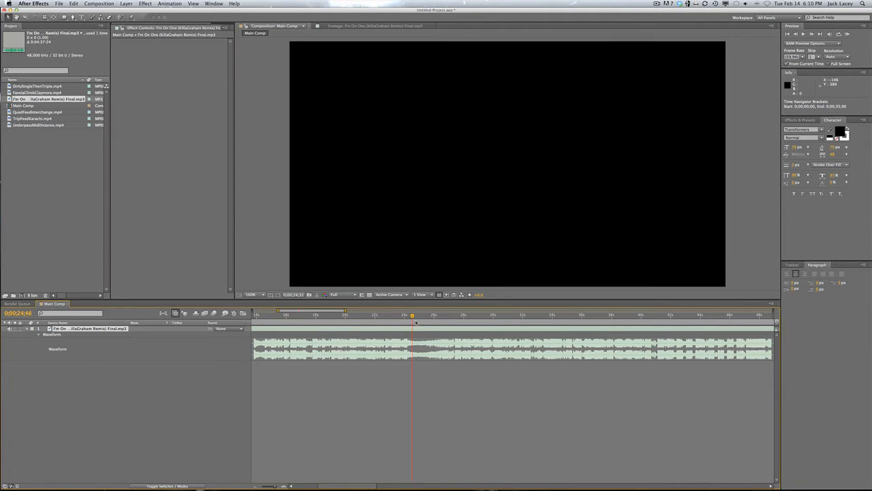
{"action": "left_click_drag", "start_coordinate": [416, 319], "coordinate": [463, 321]}
Examine the song's waveform around 0;00;27;25 at close and wide time scales
{"action": "key", "text": "equal"}
{"action": "key", "text": "equal"}
{"action": "key", "text": "equal"}
{"action": "key", "text": "equal"}
{"action": "key", "text": "minus"}
{"action": "key", "text": "minus"}
{"action": "key", "text": "minus"}
{"action": "key", "text": "minus"}
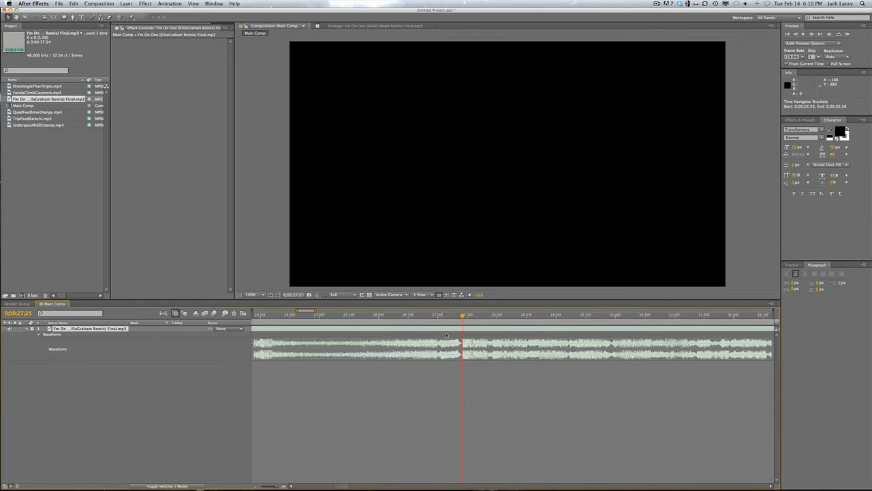
{"action": "key", "text": "equal"}
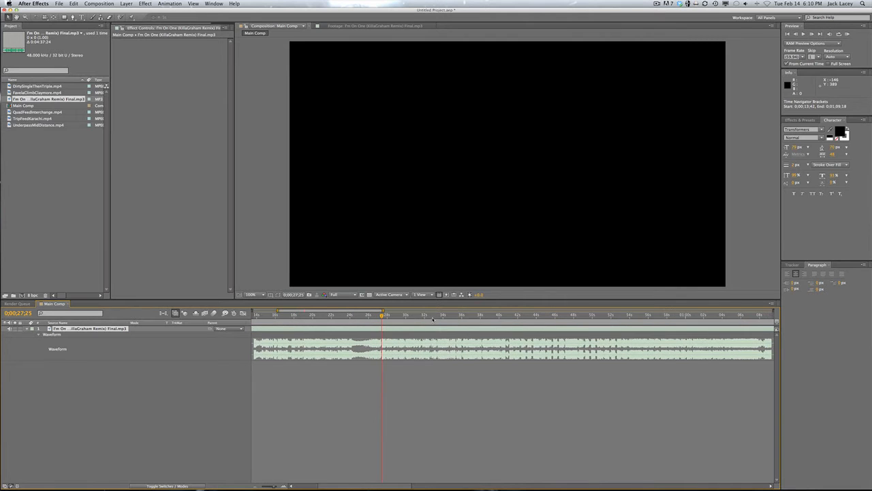
{"action": "key", "text": "minus"}
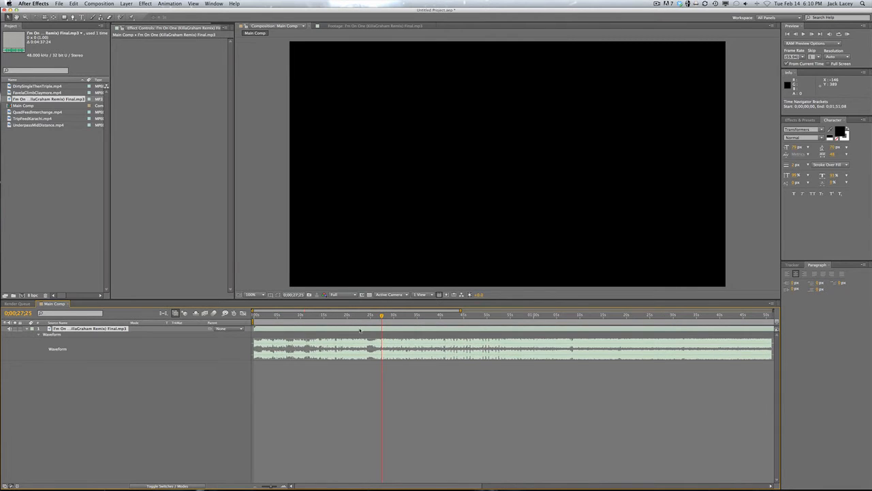
Create multiple compositions from the five gameplay MP4 clips, one separate composition per clip
{"action": "left_click_drag", "start_coordinate": [50, 154], "coordinate": [29, 117]}
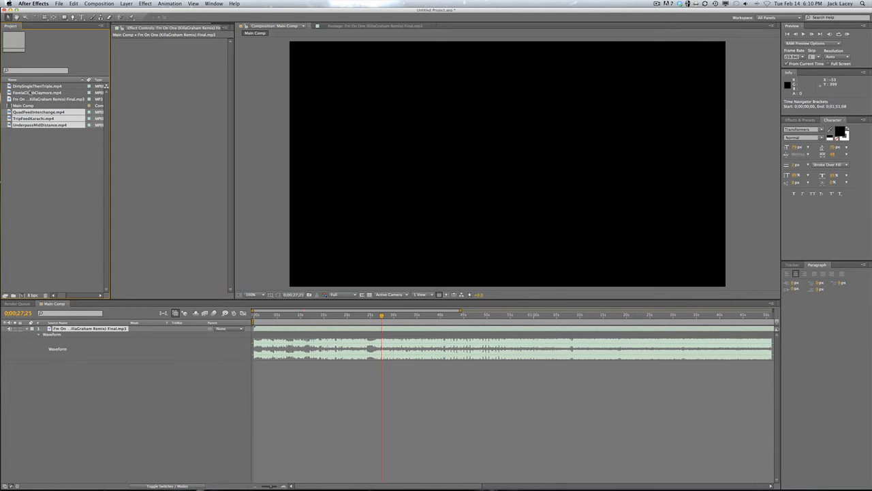
{"action": "left_click", "coordinate": [30, 92], "text": "super"}
{"action": "left_click", "coordinate": [30, 86], "text": "super"}
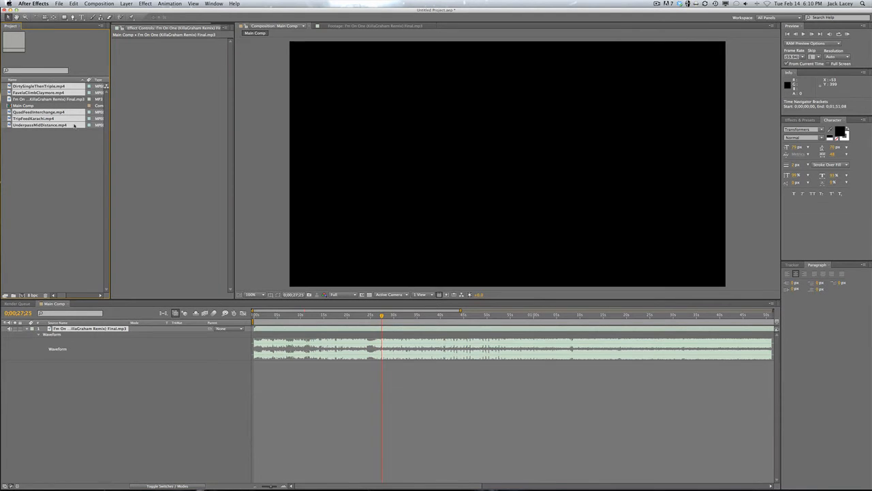
{"action": "left_click", "coordinate": [32, 86]}
{"action": "left_click_drag", "start_coordinate": [32, 87], "coordinate": [23, 295]}
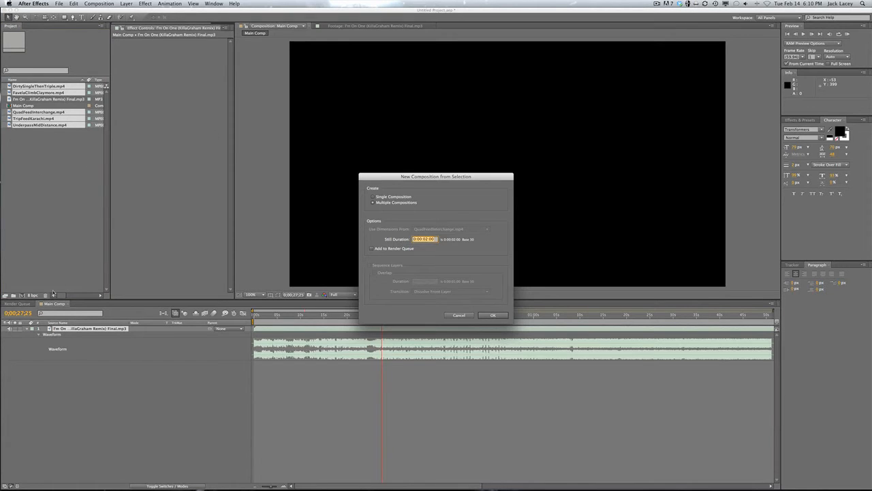
{"action": "left_click_drag", "start_coordinate": [399, 180], "coordinate": [403, 166]}
{"action": "left_click", "coordinate": [391, 190]}
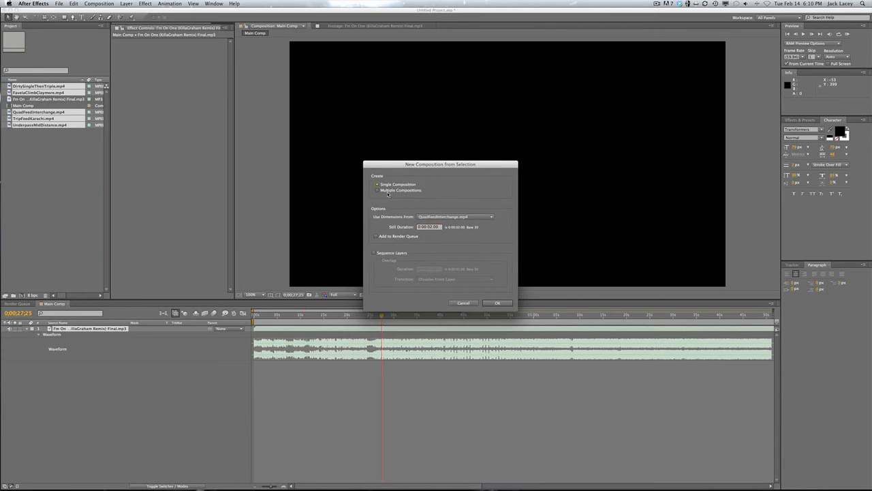
{"action": "left_click", "coordinate": [489, 304]}
{"action": "left_click", "coordinate": [43, 150]}
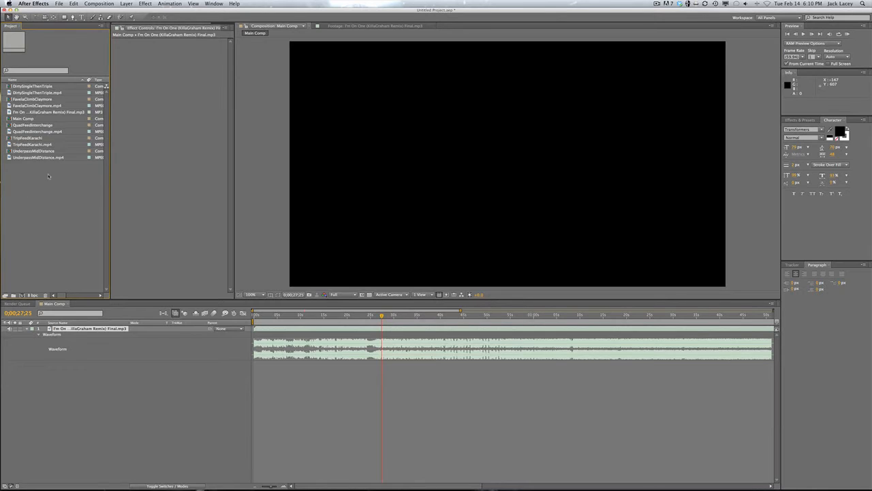
Open the DirtySingleThenTriple composition and move its current time to 0;00;04;03
{"action": "left_click", "coordinate": [34, 138]}
{"action": "left_click", "coordinate": [29, 118]}
{"action": "left_click", "coordinate": [29, 125]}
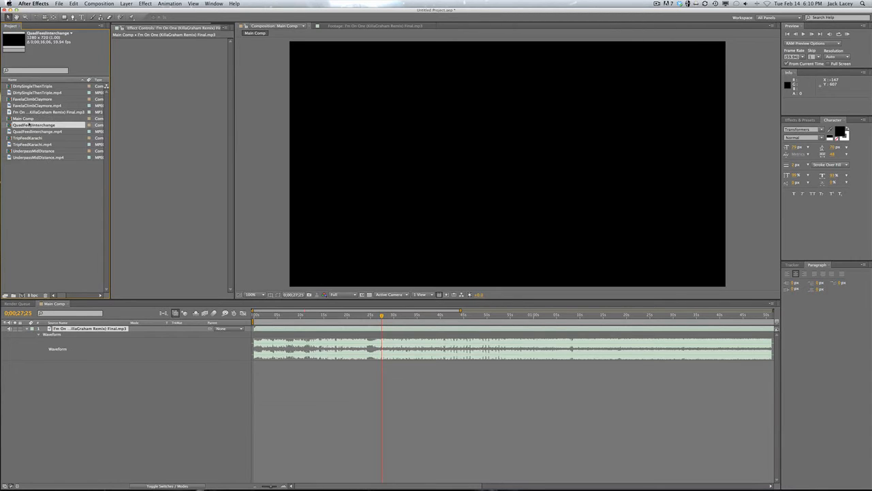
{"action": "left_click", "coordinate": [25, 99]}
{"action": "left_click", "coordinate": [28, 86]}
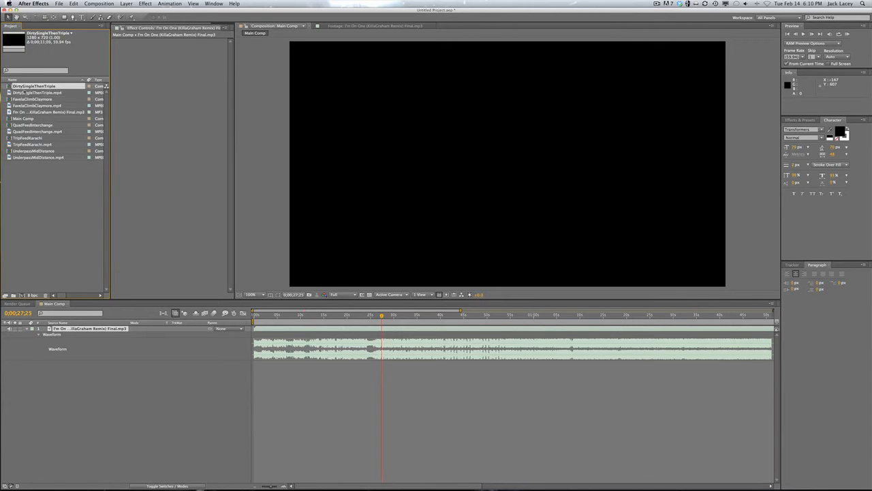
{"action": "left_click", "coordinate": [26, 92]}
{"action": "left_click", "coordinate": [25, 105]}
{"action": "double_click", "coordinate": [27, 86]}
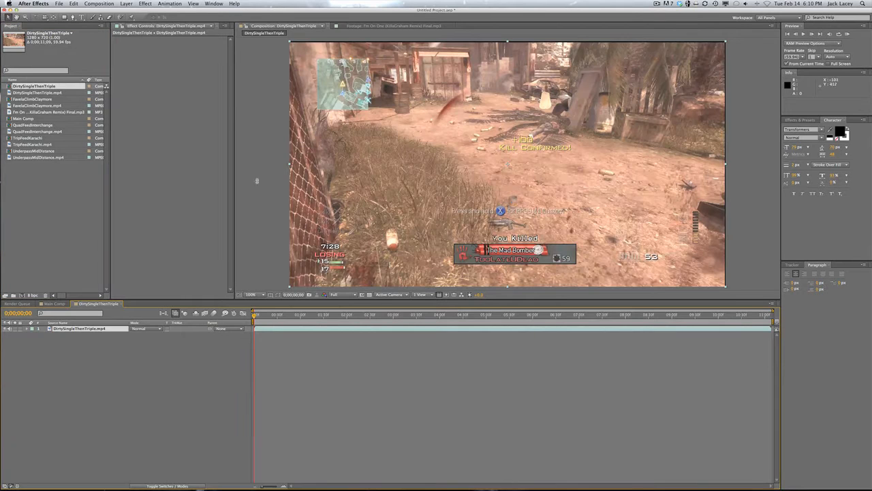
{"action": "left_click_drag", "start_coordinate": [278, 315], "coordinate": [442, 315]}
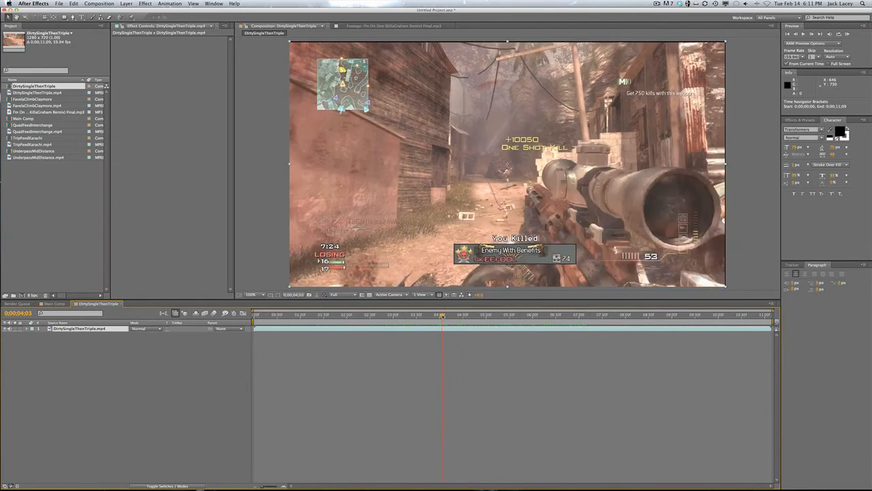
Add a new adjustment layer above the gameplay clip in the DirtySingleThenTriple composition
{"action": "right_click", "coordinate": [437, 379]}
{"action": "mouse_move", "coordinate": [471, 381]}
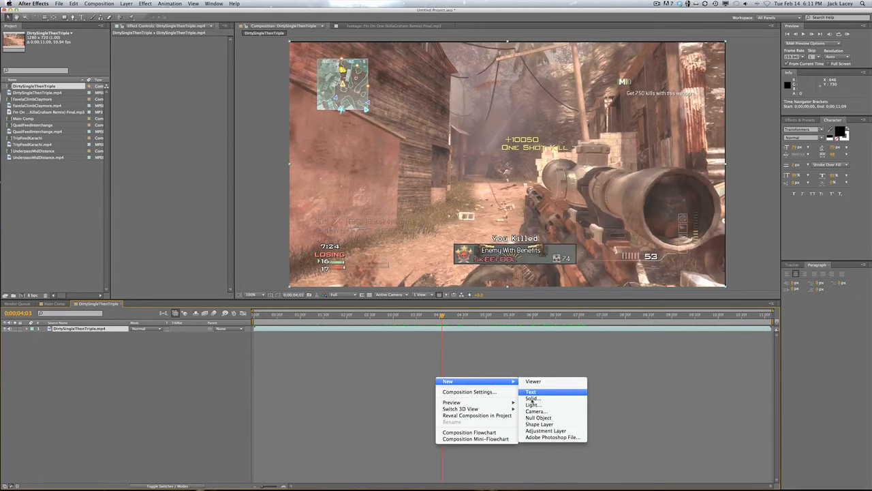
{"action": "left_click", "coordinate": [539, 431]}
{"action": "left_click", "coordinate": [125, 4]}
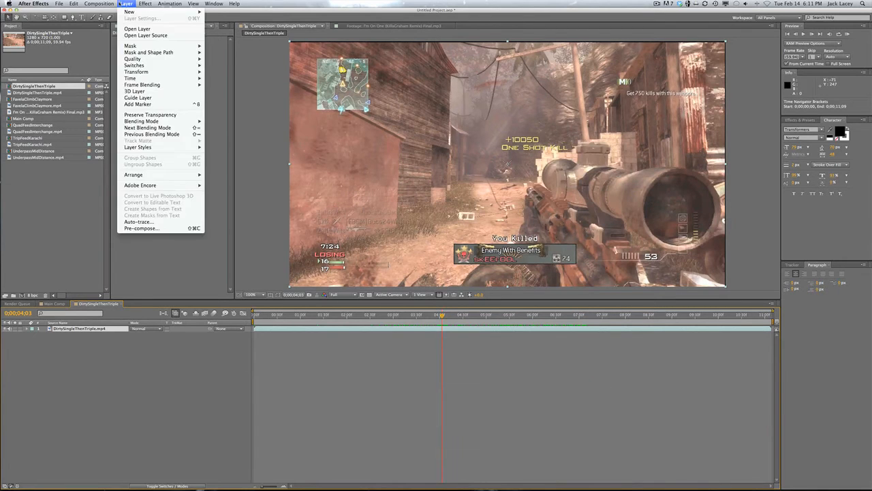
{"action": "left_click", "coordinate": [123, 4]}
{"action": "left_click", "coordinate": [126, 4]}
{"action": "mouse_move", "coordinate": [157, 12]}
{"action": "left_click", "coordinate": [268, 52]}
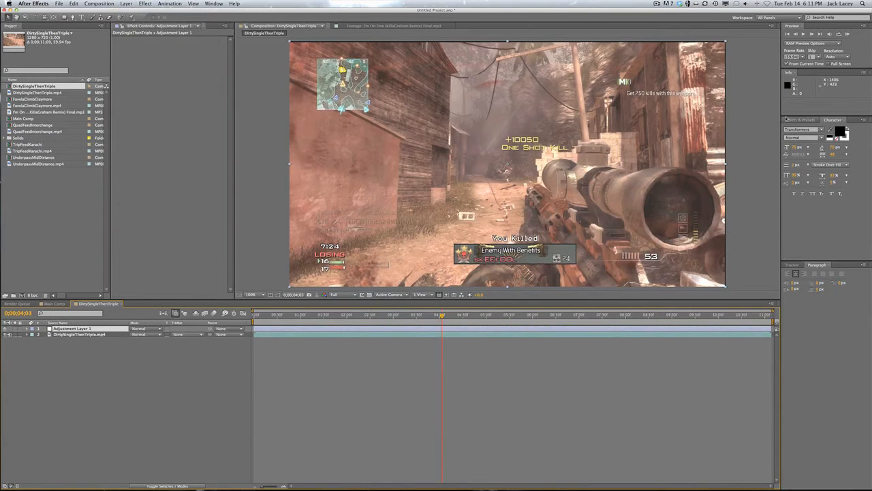
Search the effects for "looks" and apply the Magic Bullet Looks effect to the adjustment layer
{"action": "left_click", "coordinate": [801, 120]}
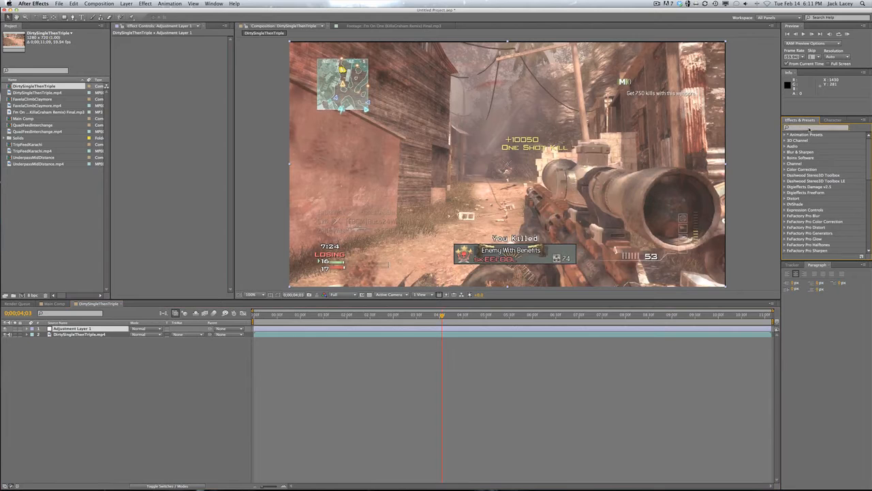
{"action": "type", "text": "looks"}
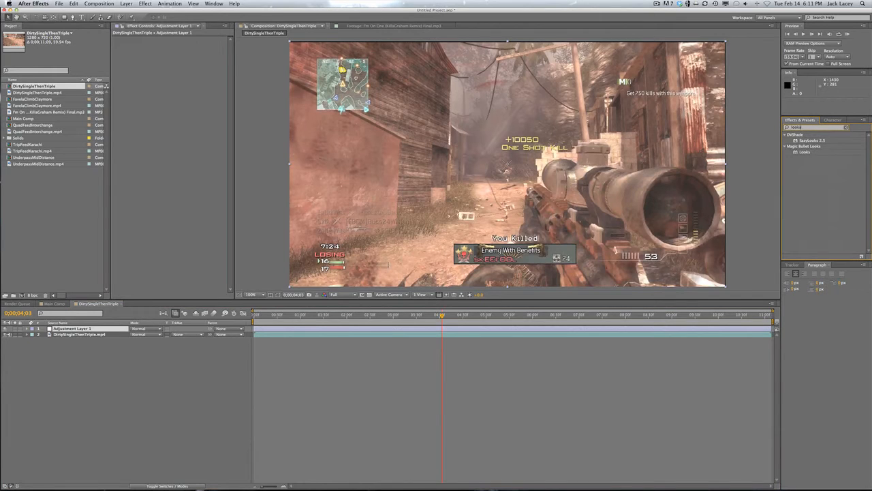
{"action": "left_click_drag", "start_coordinate": [804, 151], "coordinate": [383, 328]}
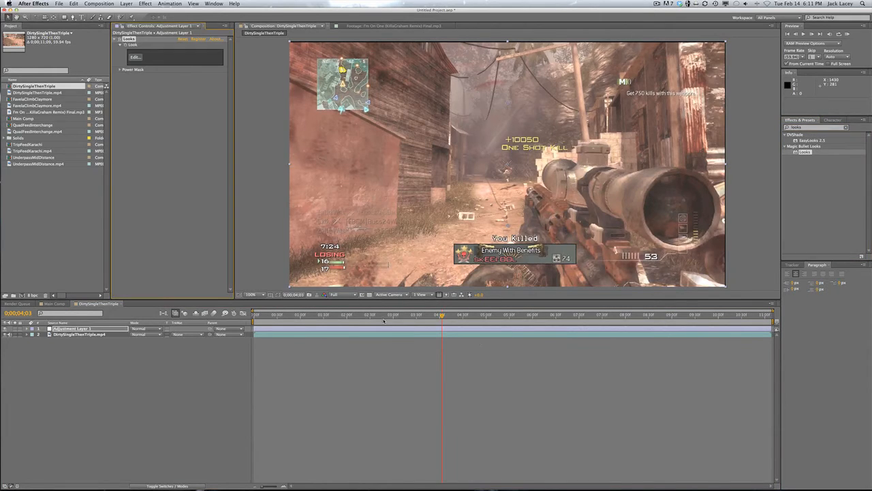
Edit the Looks effect on the adjustment layer, choosing the custom preset Dayum by CR8Tz, and apply it to the footage
{"action": "left_click", "coordinate": [136, 57]}
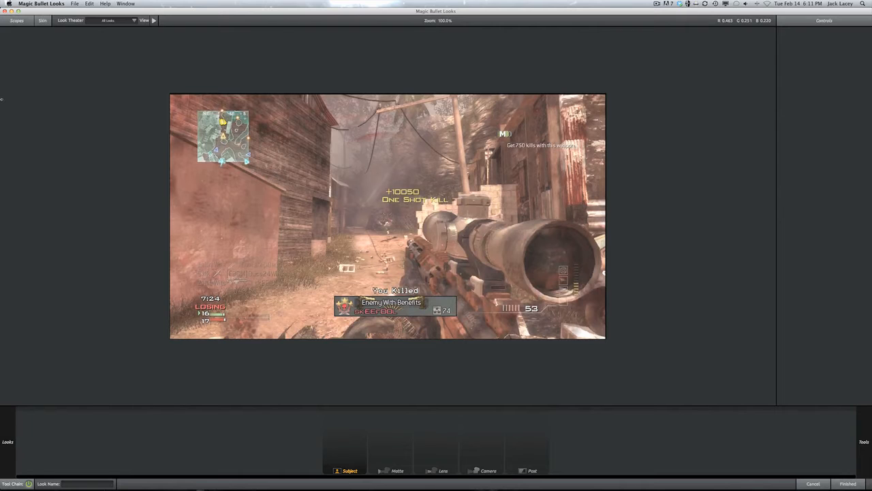
{"action": "mouse_move", "coordinate": [2, 99]}
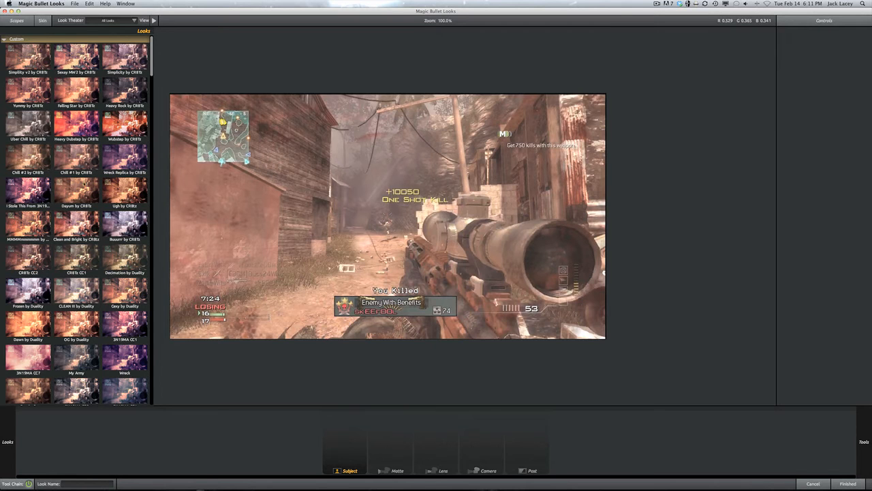
{"action": "left_click", "coordinate": [28, 191]}
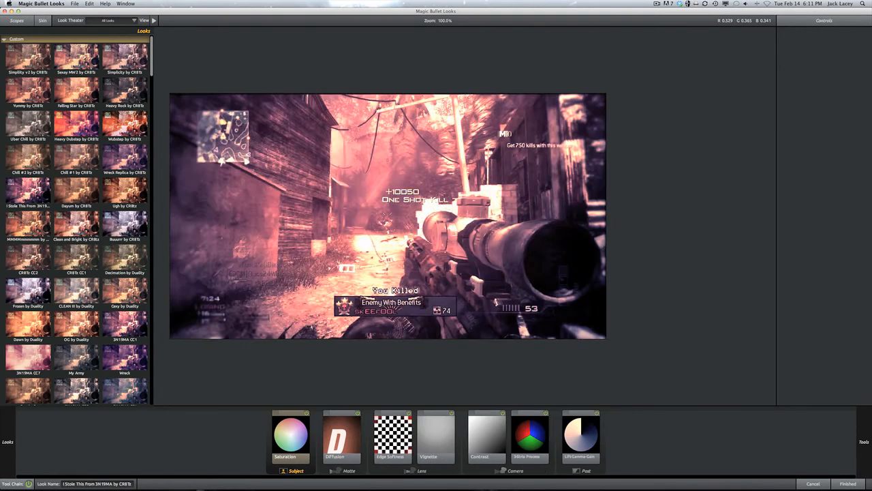
{"action": "left_click", "coordinate": [90, 193]}
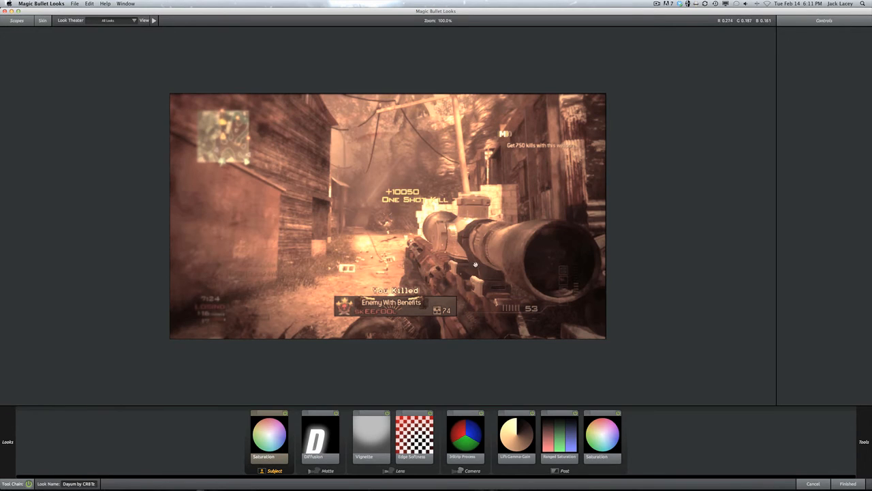
{"action": "left_click", "coordinate": [518, 447]}
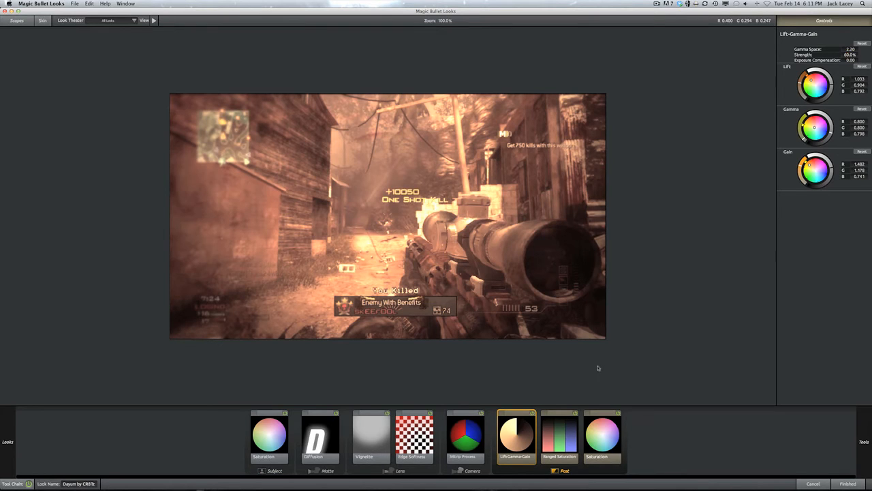
{"action": "left_click", "coordinate": [848, 484]}
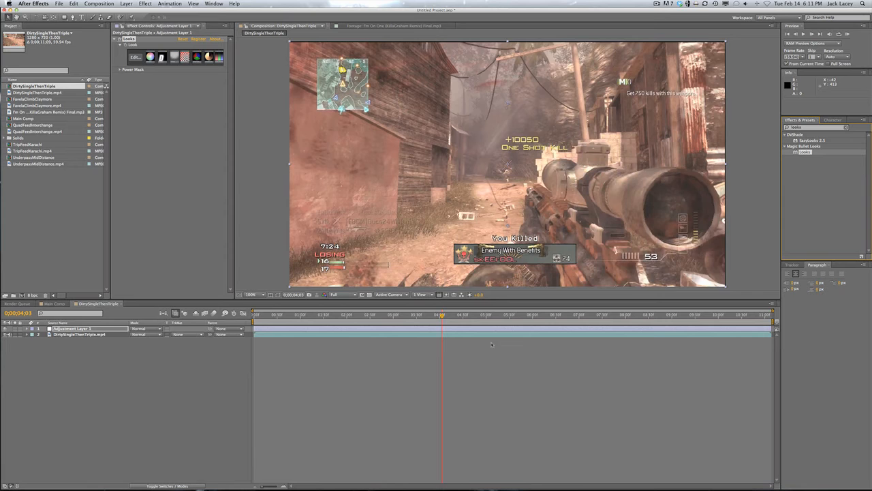
{"action": "left_click", "coordinate": [424, 331]}
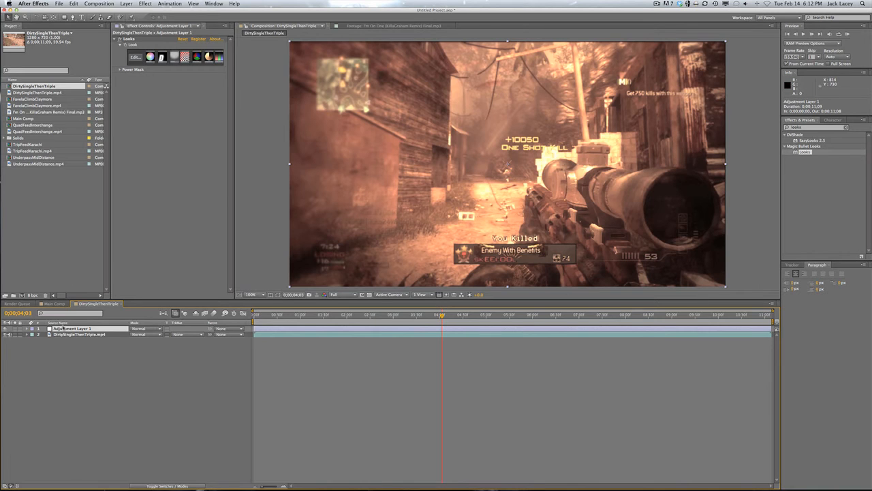
Reveal the adjustment layer's opacity and set it to 80%
{"action": "key", "text": "t"}
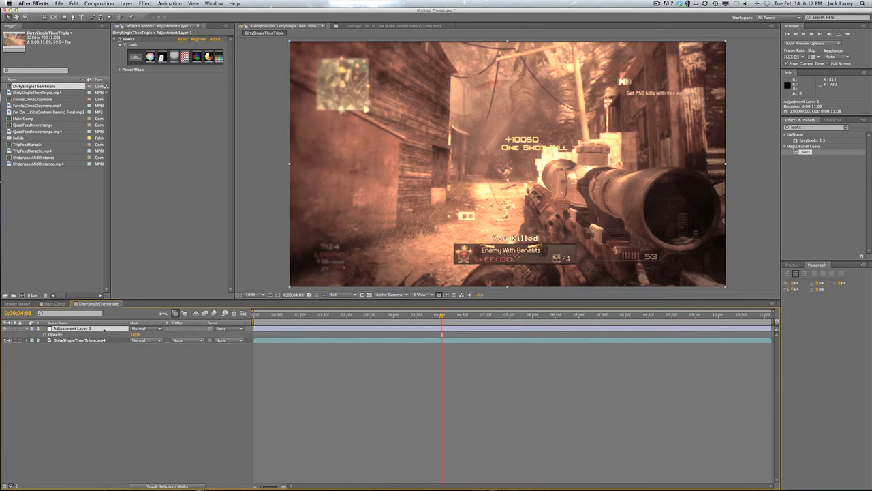
{"action": "left_click", "coordinate": [135, 334]}
{"action": "type", "text": "0"}
{"action": "key", "text": "Return"}
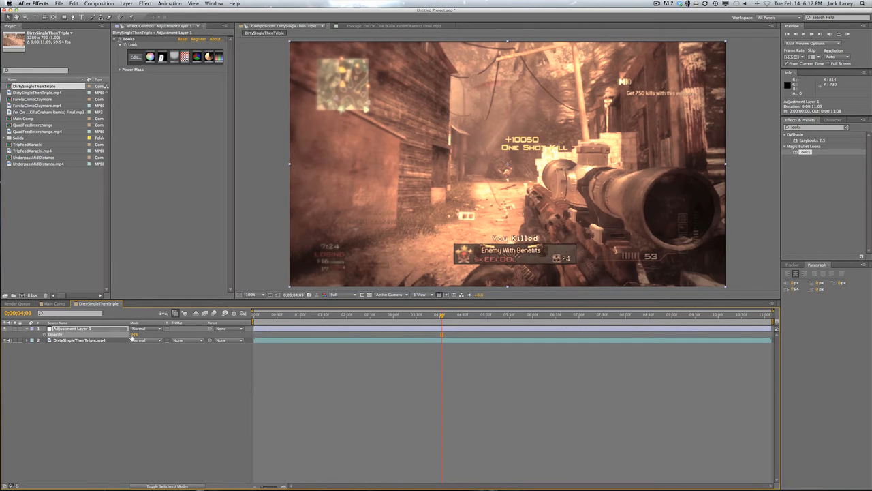
{"action": "mouse_move", "coordinate": [132, 339]}
{"action": "left_mouse_down"}
{"action": "mouse_move", "coordinate": [187, 338]}
{"action": "mouse_move", "coordinate": [123, 336]}
{"action": "left_mouse_up"}
{"action": "mouse_move", "coordinate": [132, 335]}
{"action": "left_mouse_down"}
{"action": "mouse_move", "coordinate": [124, 335]}
{"action": "mouse_move", "coordinate": [138, 335]}
{"action": "left_mouse_up"}
{"action": "left_click", "coordinate": [140, 335]}
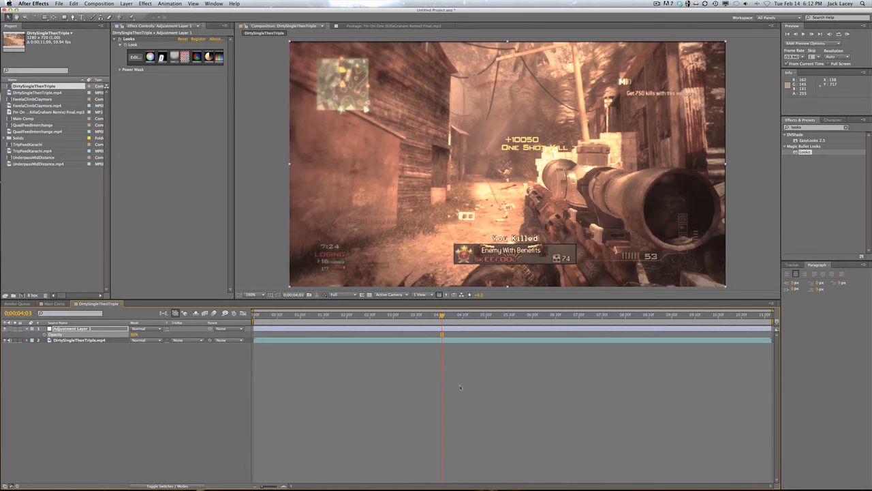
{"action": "left_click", "coordinate": [544, 394]}
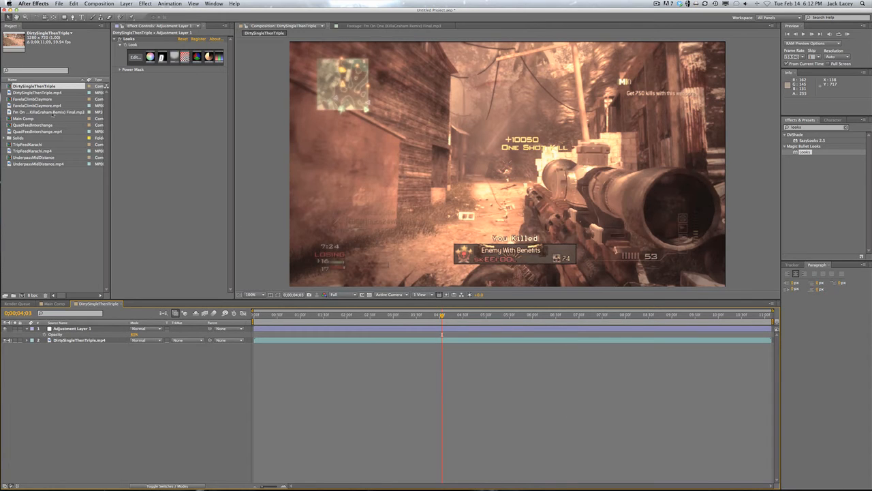
Look over the other gameplay clip compositions in the project and return to the Main Comp timeline
{"action": "left_click", "coordinate": [9, 100]}
{"action": "left_click", "coordinate": [19, 120]}
{"action": "left_click", "coordinate": [19, 125]}
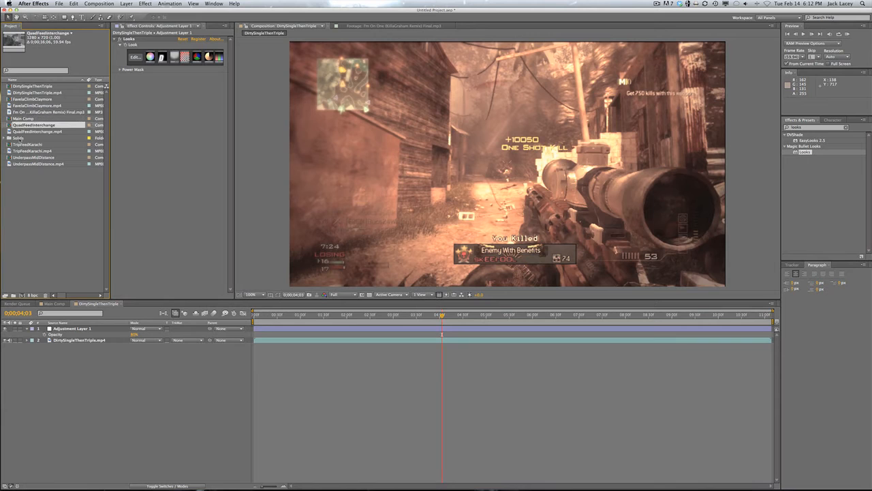
{"action": "left_click", "coordinate": [20, 144]}
{"action": "left_click", "coordinate": [27, 157]}
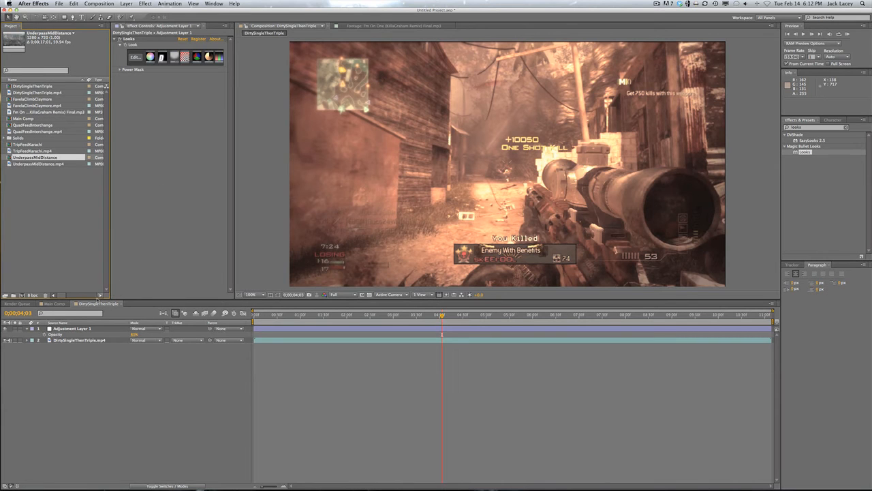
{"action": "left_click", "coordinate": [45, 306]}
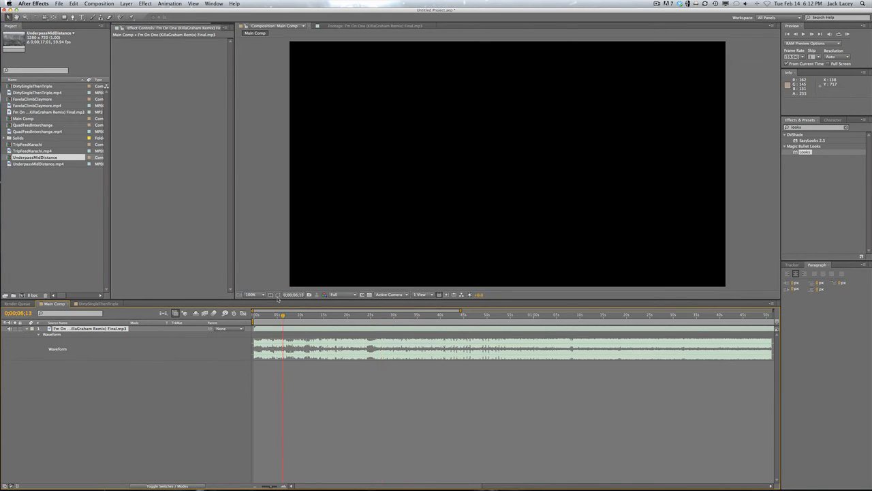
Place the DirtySingleThenTriple composition above the song in Main Comp, starting at about 20 seconds, and reveal its audio waveform
{"action": "left_click_drag", "start_coordinate": [284, 314], "coordinate": [336, 340]}
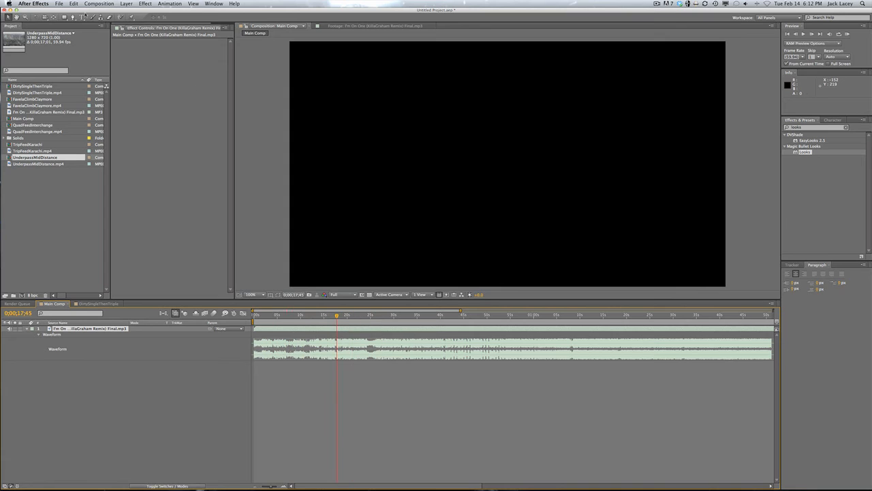
{"action": "left_click_drag", "start_coordinate": [23, 87], "coordinate": [347, 333]}
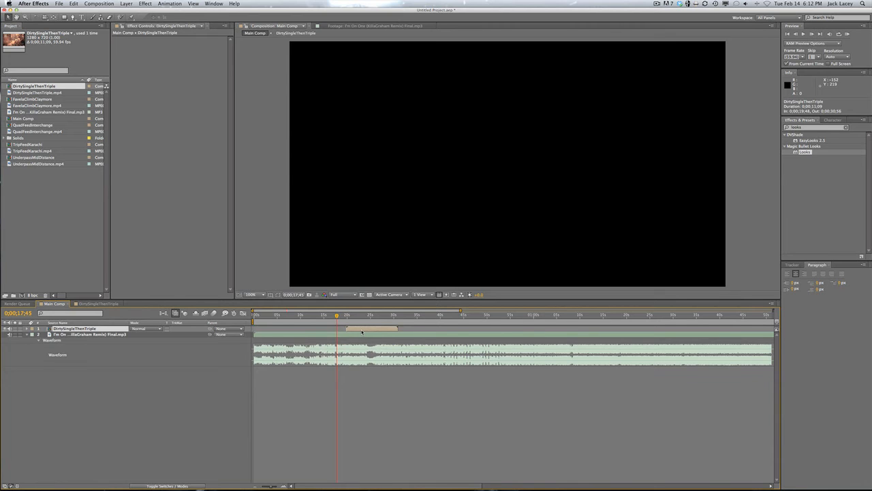
{"action": "key", "text": "equal"}
{"action": "key", "text": "equal"}
{"action": "key", "text": "equal"}
{"action": "scroll", "coordinate": [360, 334], "scroll_direction": "right", "scroll_amount": 3}
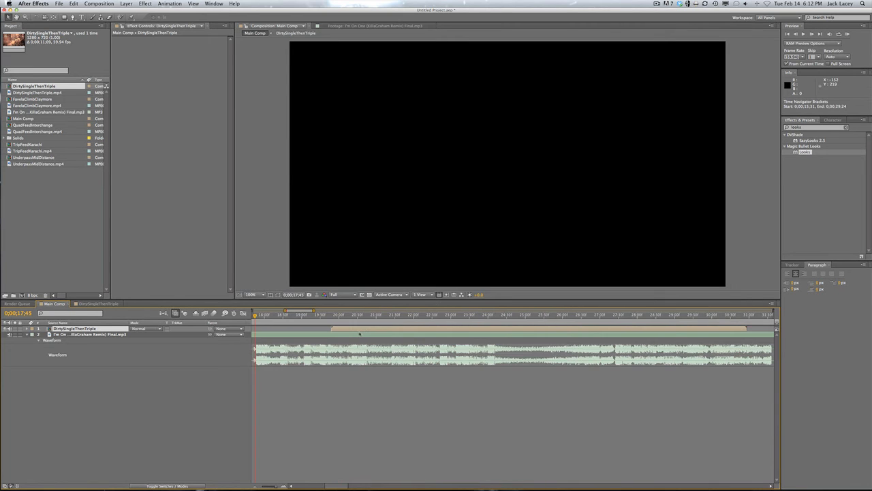
{"action": "key", "text": "l"}
{"action": "key", "text": "l"}
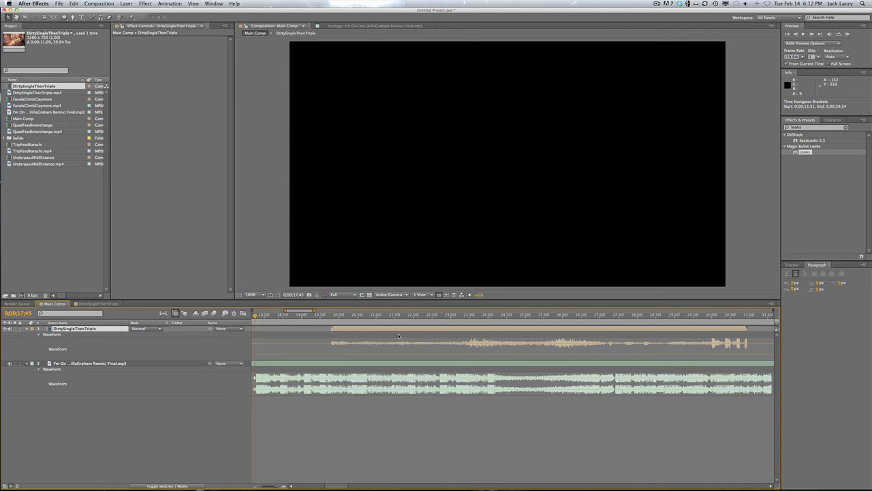
Slide the DirtySingleThenTriple layer so its gunshot lines up with the song's beat at 0;00;27;25, and collapse the layer's waveform
{"action": "scroll", "coordinate": [459, 343], "scroll_direction": "right", "scroll_amount": 3}
{"action": "left_click_drag", "start_coordinate": [470, 316], "coordinate": [476, 315]}
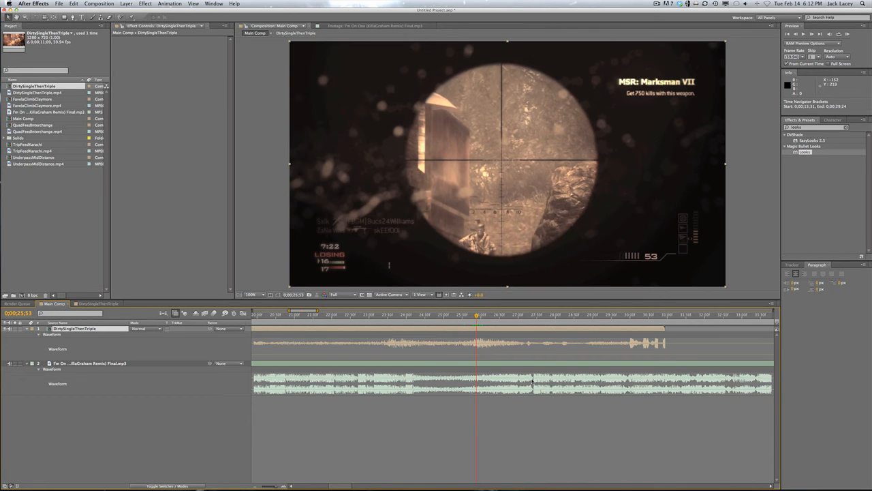
{"action": "left_click_drag", "start_coordinate": [531, 318], "coordinate": [534, 315]}
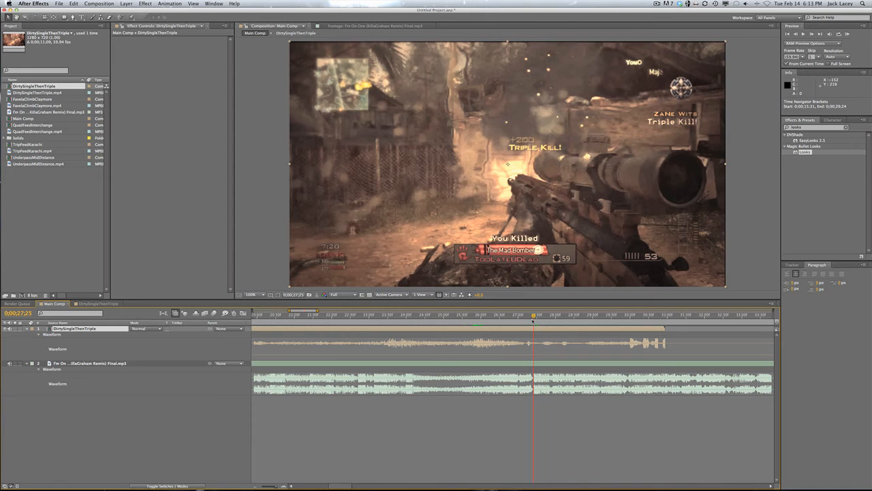
{"action": "left_click_drag", "start_coordinate": [442, 331], "coordinate": [472, 332]}
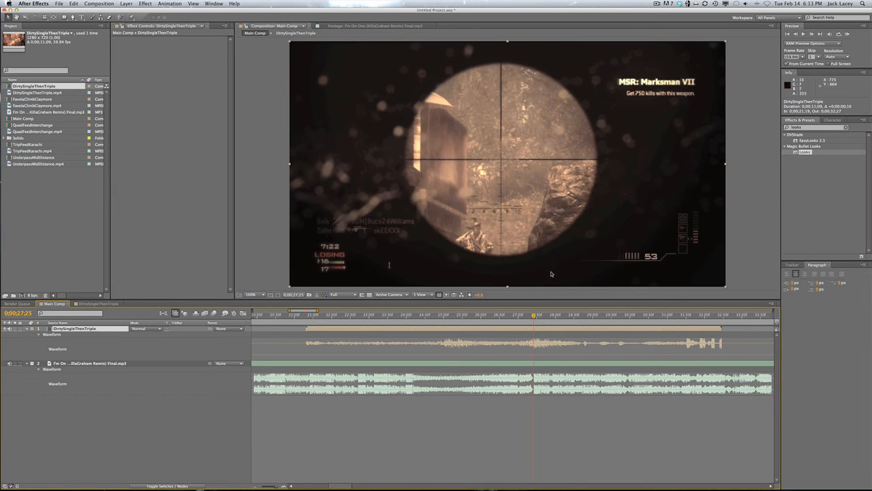
{"action": "left_click", "coordinate": [537, 344]}
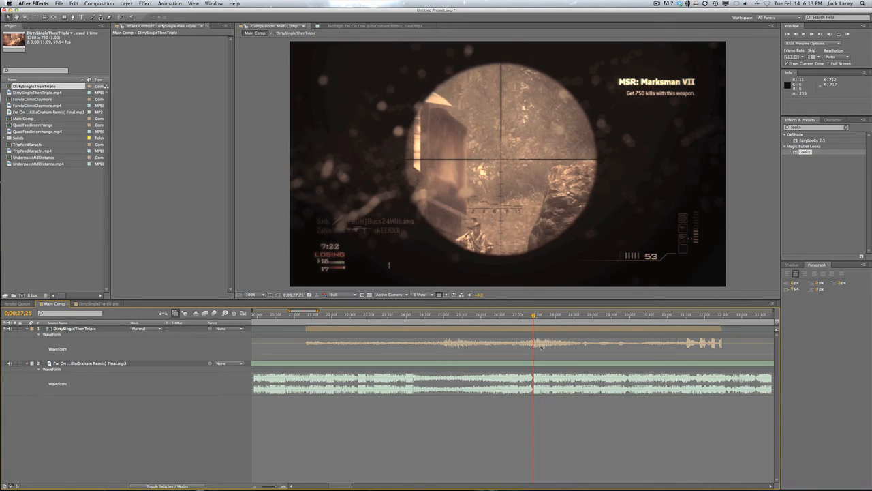
{"action": "left_click", "coordinate": [546, 331]}
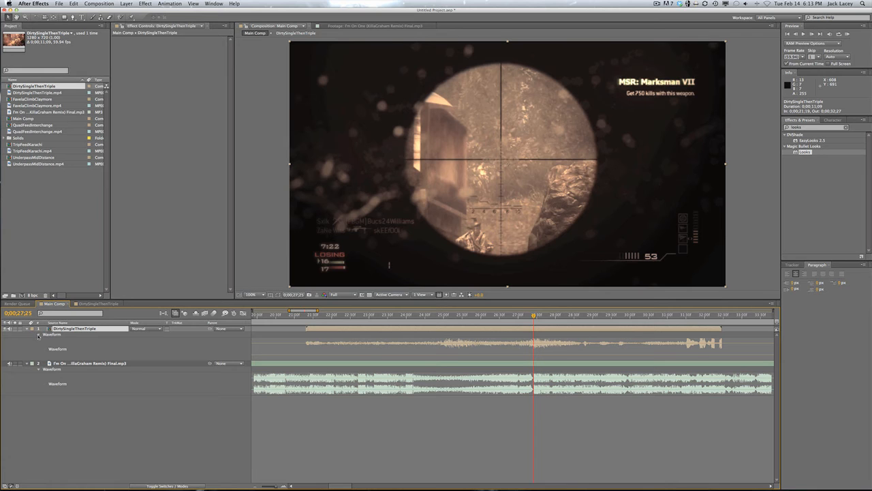
{"action": "left_click", "coordinate": [27, 329]}
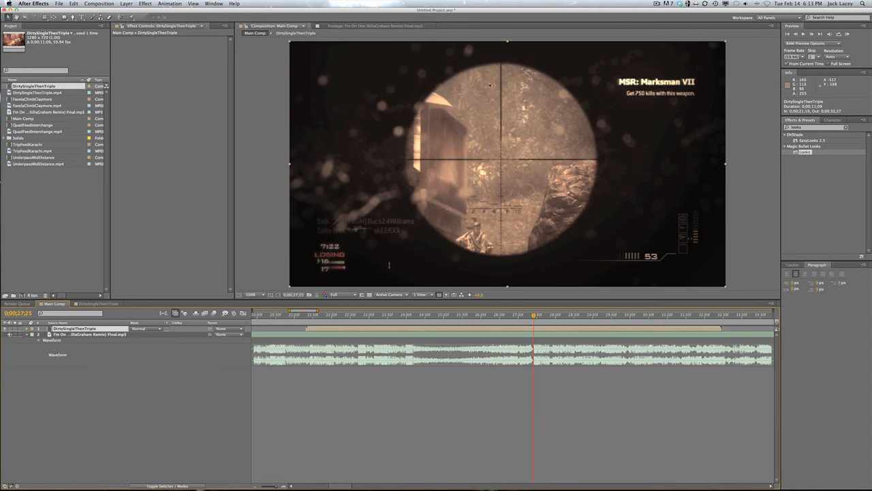
Switch to Finder and open the Montage Tuts! folder from the desktop
{"action": "key", "text": "F11"}
{"action": "double_click", "coordinate": [846, 52]}
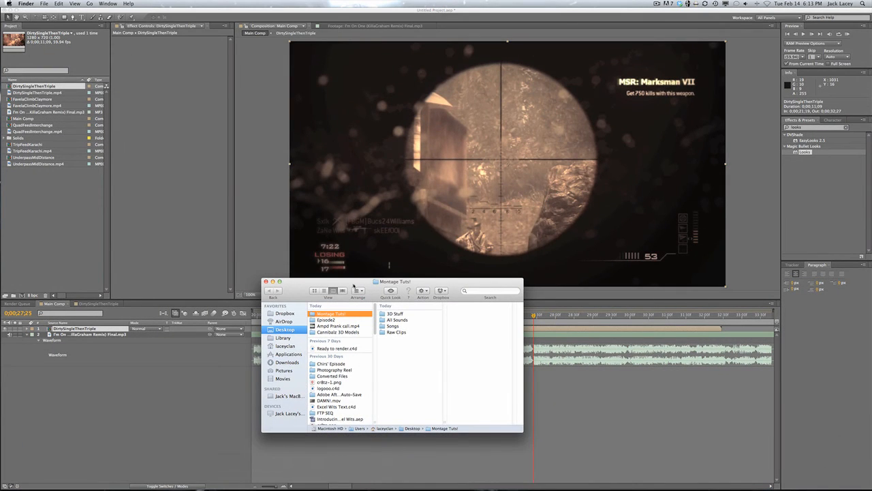
{"action": "left_click_drag", "start_coordinate": [353, 286], "coordinate": [394, 181]}
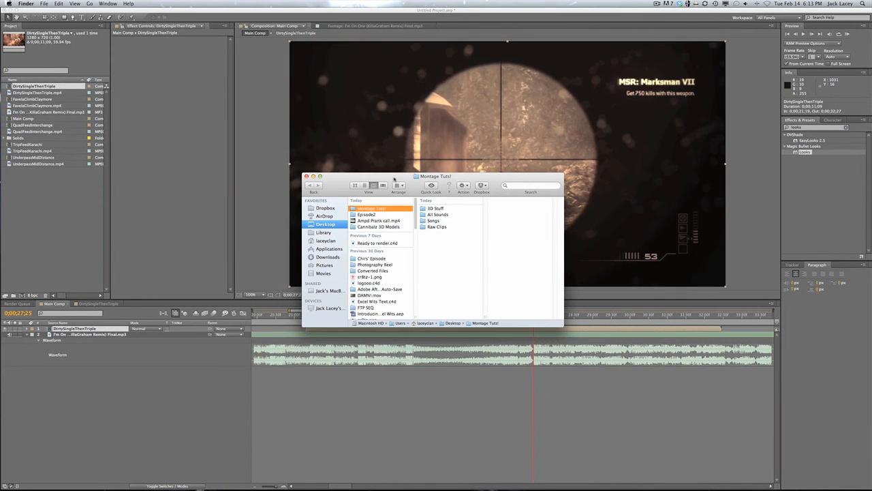
{"action": "left_click_drag", "start_coordinate": [431, 264], "coordinate": [460, 196]}
{"action": "left_click", "coordinate": [444, 257]}
{"action": "left_click_drag", "start_coordinate": [437, 289], "coordinate": [431, 203]}
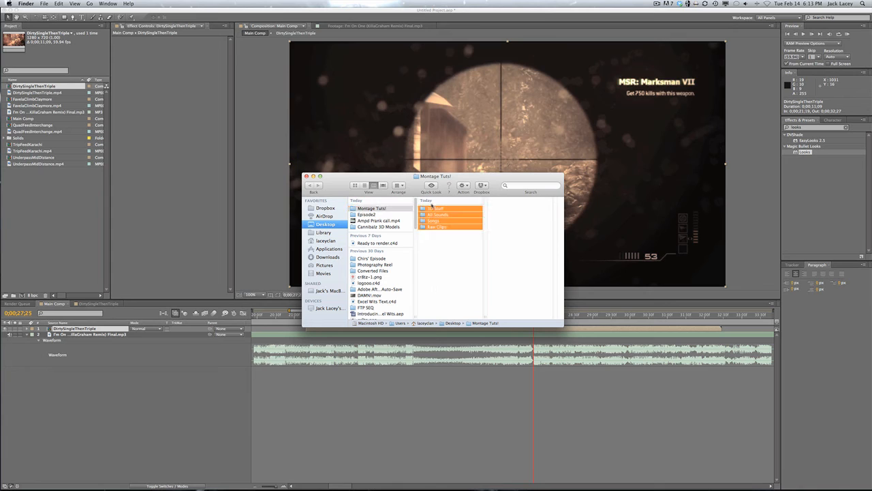
{"action": "left_click", "coordinate": [438, 288]}
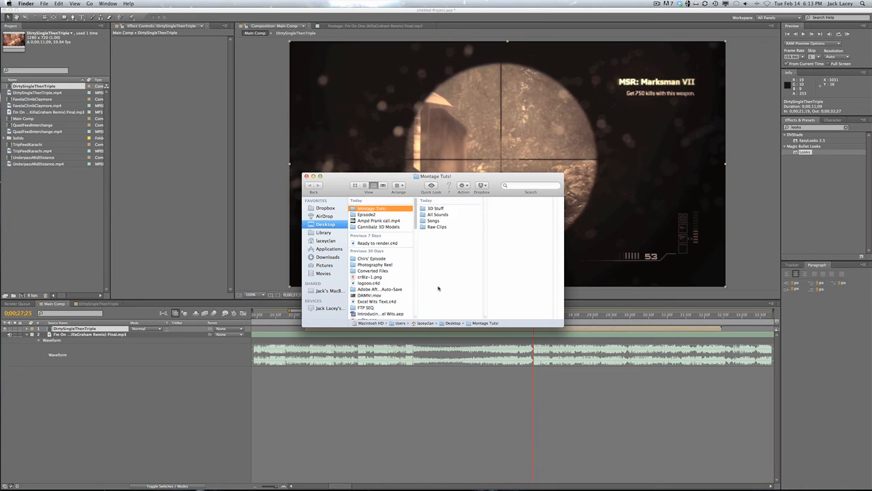
Import MSR+Silencer+Reload.mp3 into the project from All Sounds > Gun Sounds > MW3 Sounds > Primary > Sniper Rifles
{"action": "left_click", "coordinate": [436, 215]}
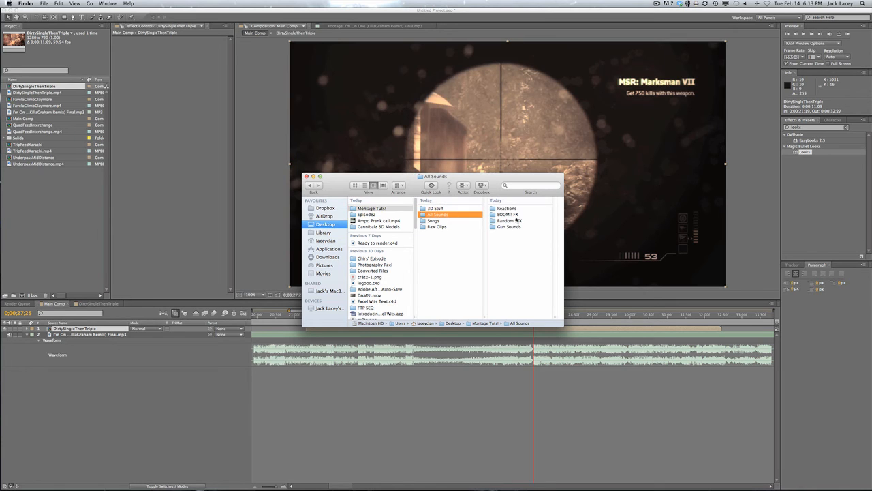
{"action": "left_click", "coordinate": [517, 226]}
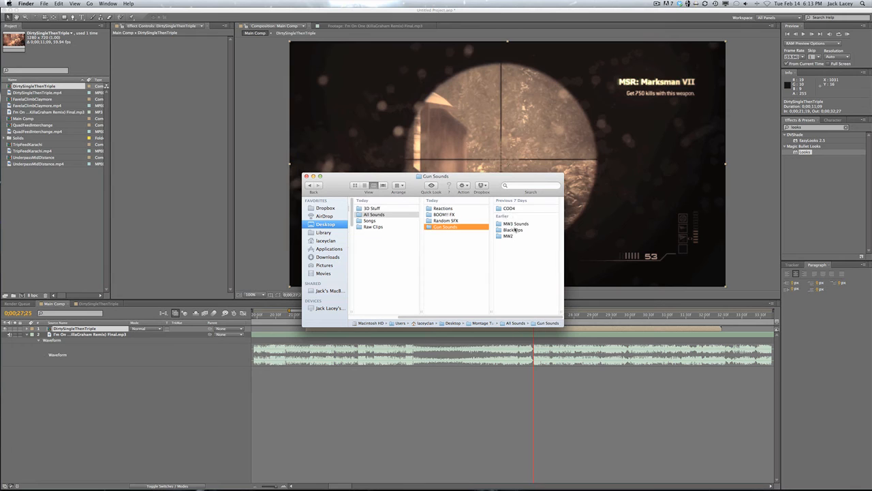
{"action": "left_click", "coordinate": [516, 225]}
{"action": "left_click", "coordinate": [515, 208]}
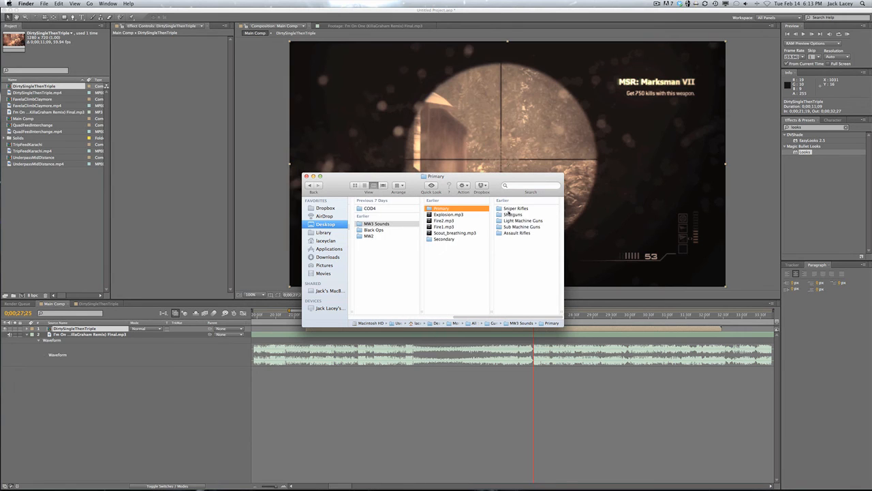
{"action": "left_click", "coordinate": [514, 215]}
{"action": "left_click", "coordinate": [482, 208]}
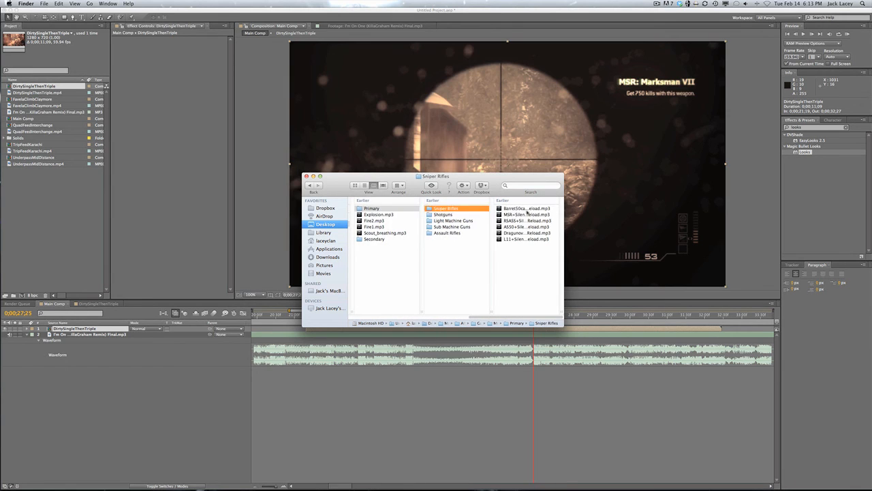
{"action": "left_click", "coordinate": [528, 216]}
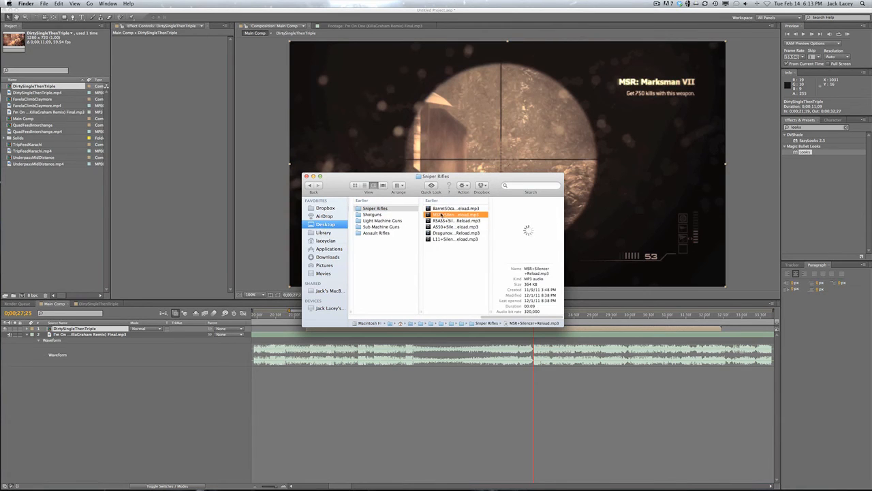
{"action": "left_click_drag", "start_coordinate": [470, 217], "coordinate": [50, 207]}
{"action": "left_click", "coordinate": [48, 125]}
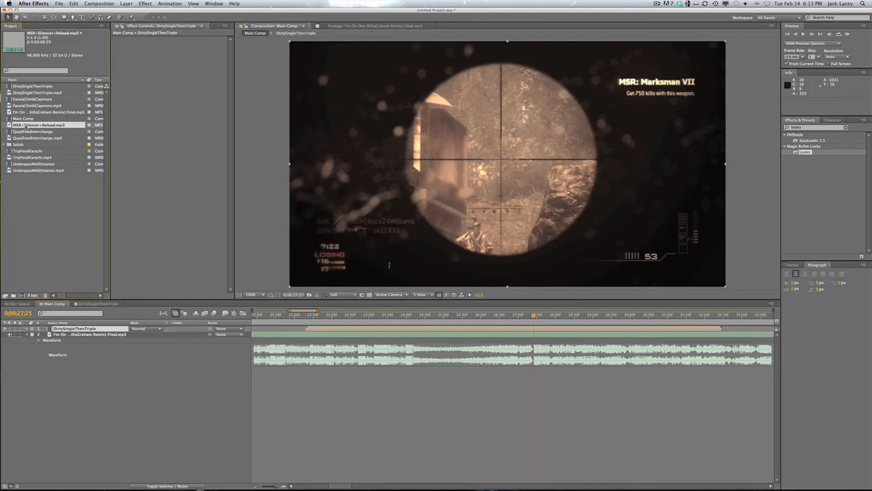
Place the MSR+Silencer+Reload.mp3 sound between the clip and song layers, starting at 0;00;27;25, and reveal its waveform
{"action": "left_click_drag", "start_coordinate": [25, 125], "coordinate": [534, 335]}
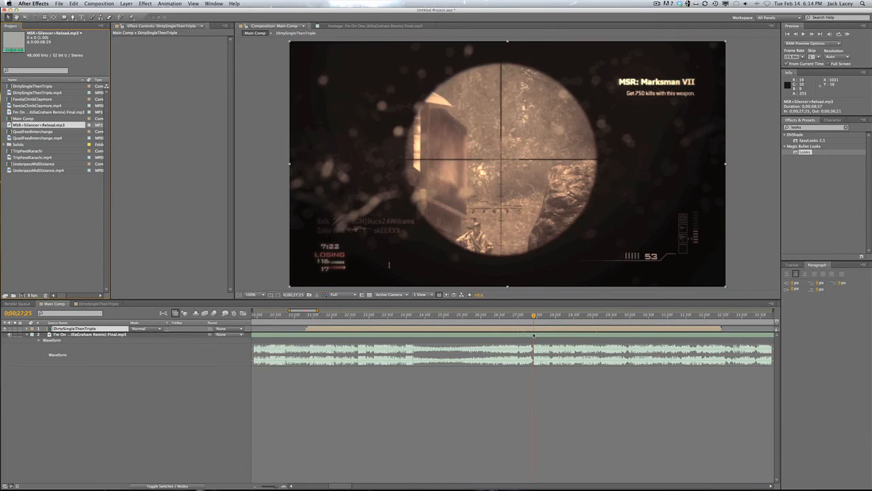
{"action": "left_click_drag", "start_coordinate": [534, 335], "coordinate": [533, 332]}
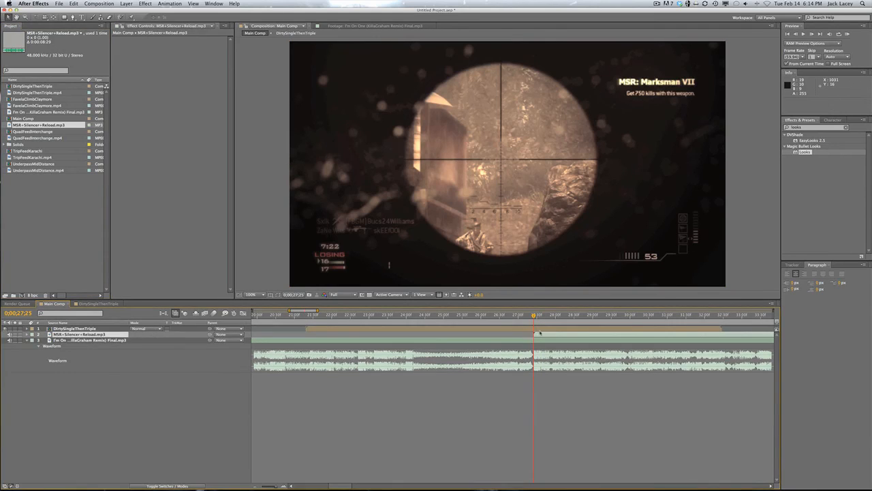
{"action": "scroll", "coordinate": [539, 333], "scroll_direction": "right", "scroll_amount": 3}
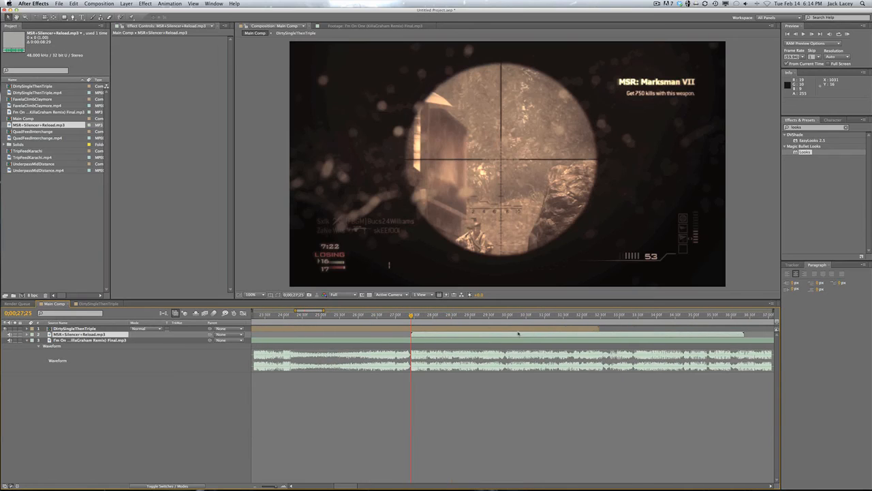
{"action": "left_click_drag", "start_coordinate": [408, 314], "coordinate": [542, 333]}
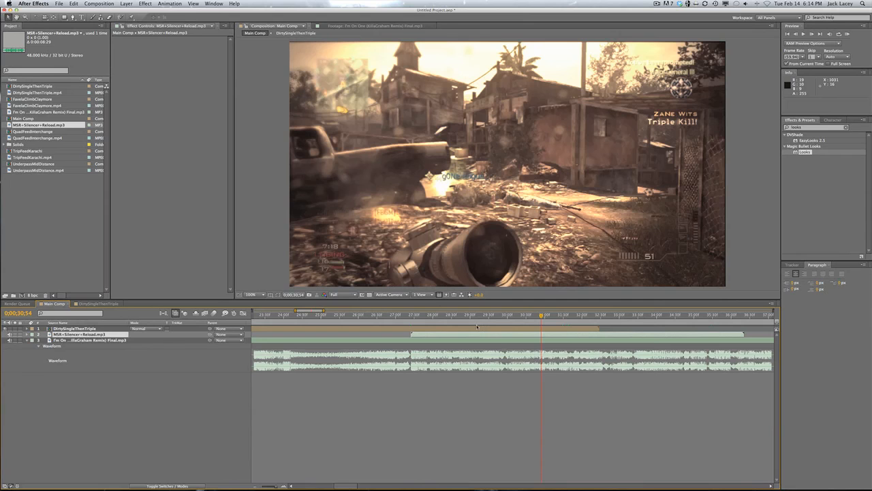
{"action": "key", "text": "l"}
{"action": "key", "text": "l"}
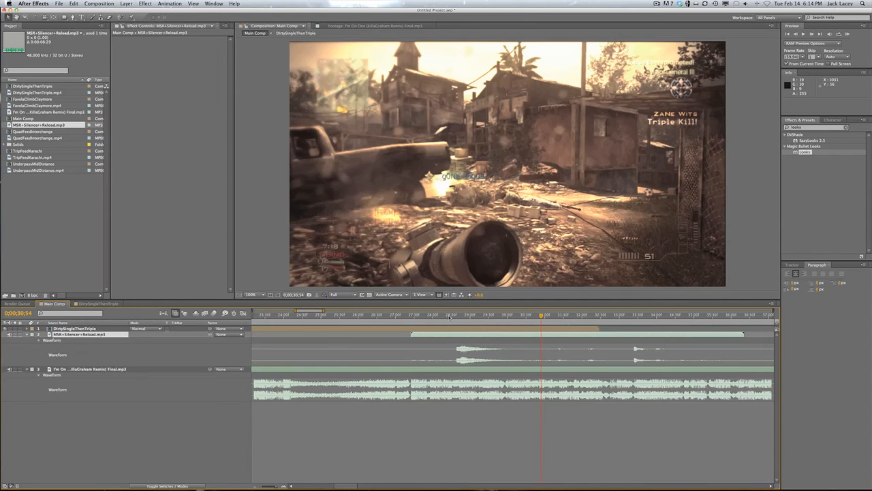
Trim the MSR sound layer to its first gunshot, from 0;00;28;37 to 0;00;29;48
{"action": "left_click_drag", "start_coordinate": [450, 318], "coordinate": [455, 325]}
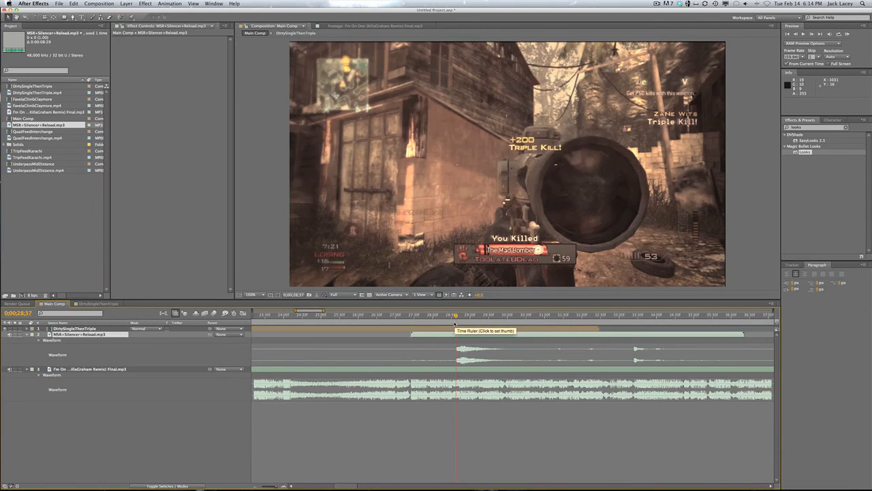
{"action": "key", "text": "alt+bracketleft"}
{"action": "key", "text": "space"}
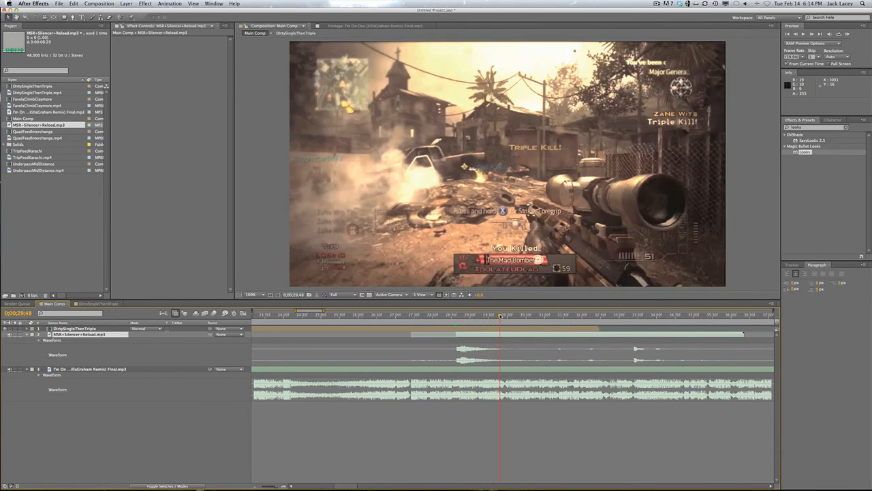
{"action": "key", "text": "alt+bracketright"}
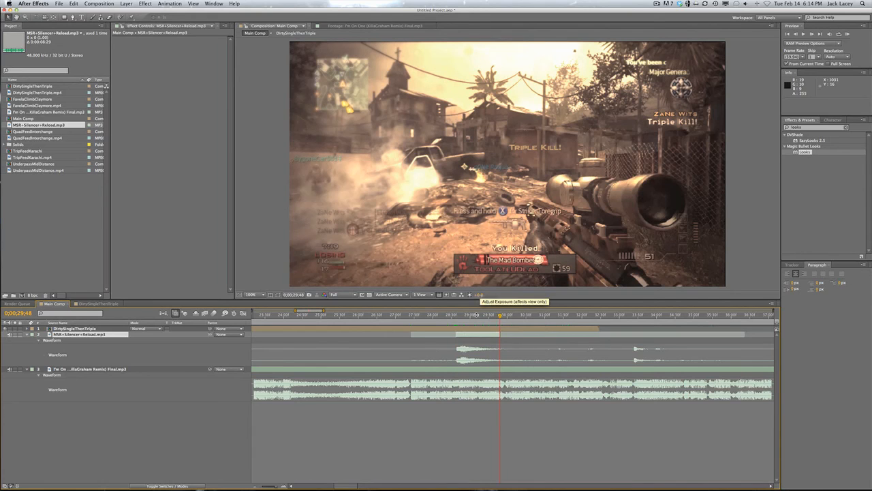
Move the trimmed MSR gunshot to start on the beat at 0;00;27;25 and preview it with the clip
{"action": "left_click", "coordinate": [413, 315]}
{"action": "left_click_drag", "start_coordinate": [413, 315], "coordinate": [411, 316]}
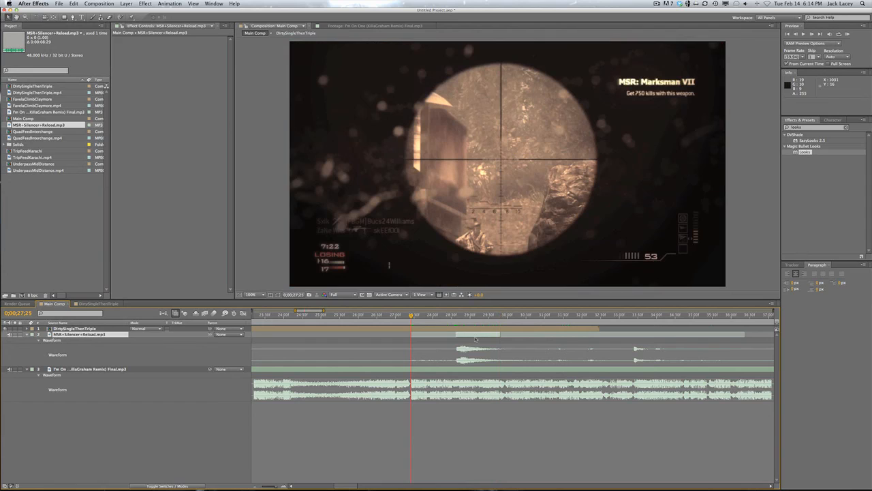
{"action": "left_click_drag", "start_coordinate": [476, 339], "coordinate": [420, 334]}
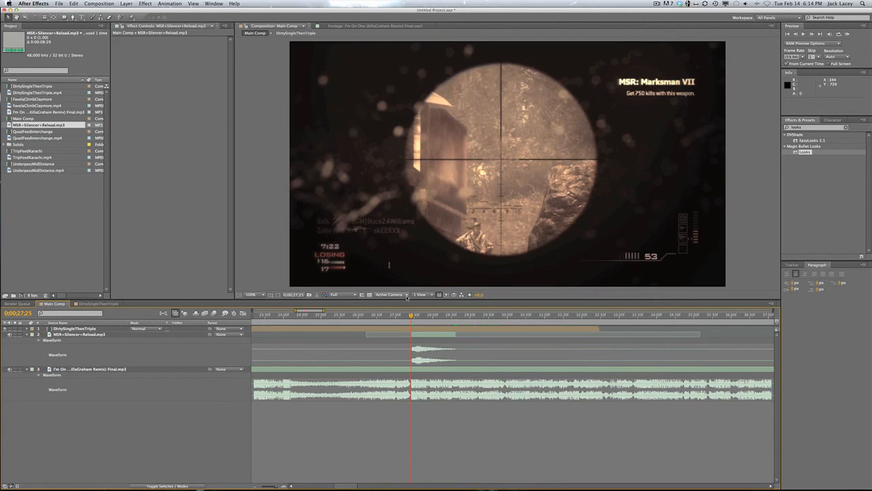
{"action": "key", "text": "space"}
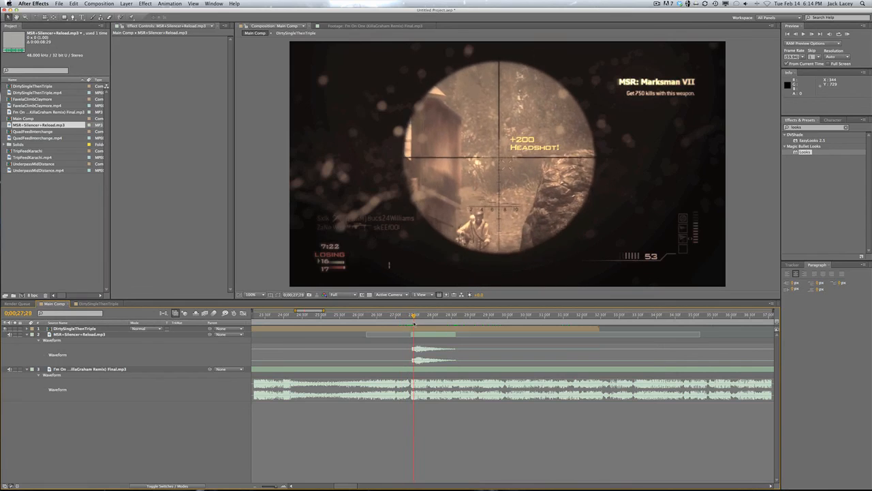
Apply the Bass & Treble audio effect to the trimmed MSR gunshot layer
{"action": "left_click", "coordinate": [434, 335]}
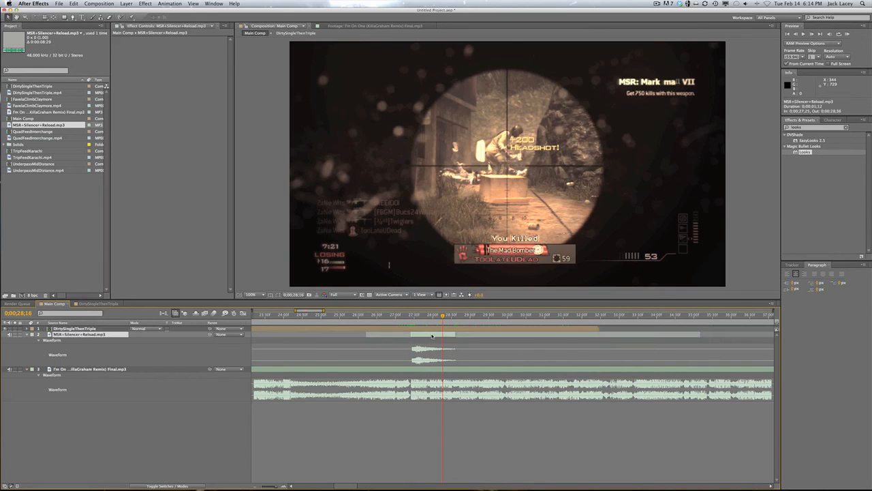
{"action": "right_click", "coordinate": [437, 334]}
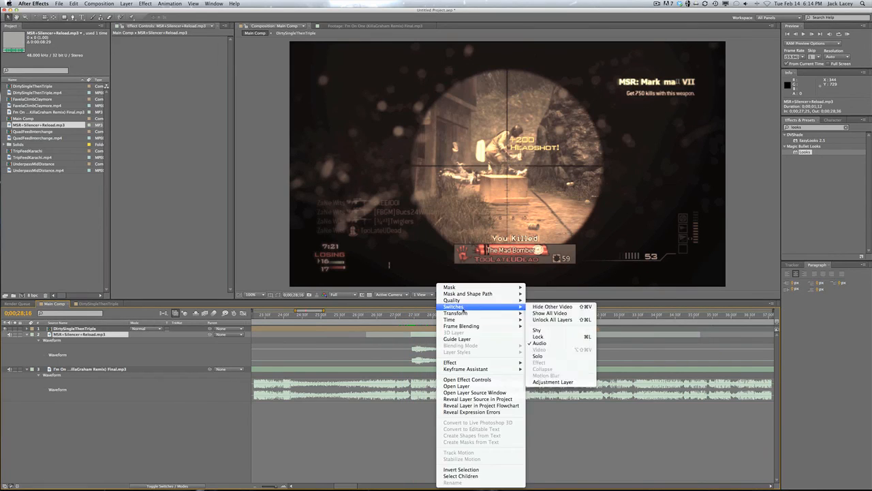
{"action": "mouse_move", "coordinate": [467, 362]}
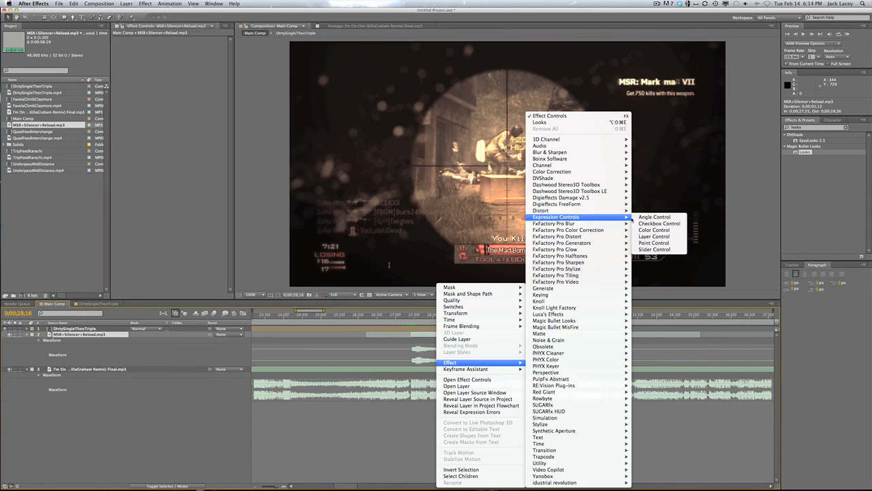
{"action": "mouse_move", "coordinate": [600, 145]}
{"action": "left_click", "coordinate": [653, 152]}
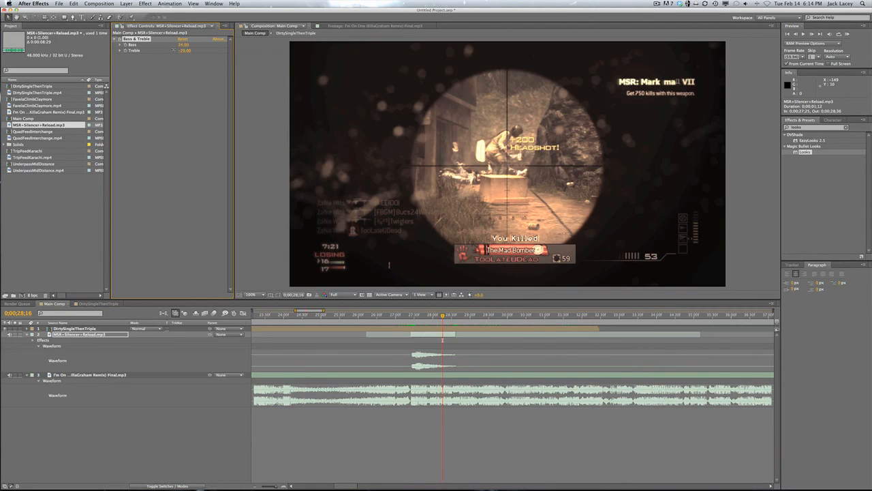
Raise the trimmed MSR gunshot layer's Audio Levels to +5.00 dB
{"action": "left_click", "coordinate": [88, 334]}
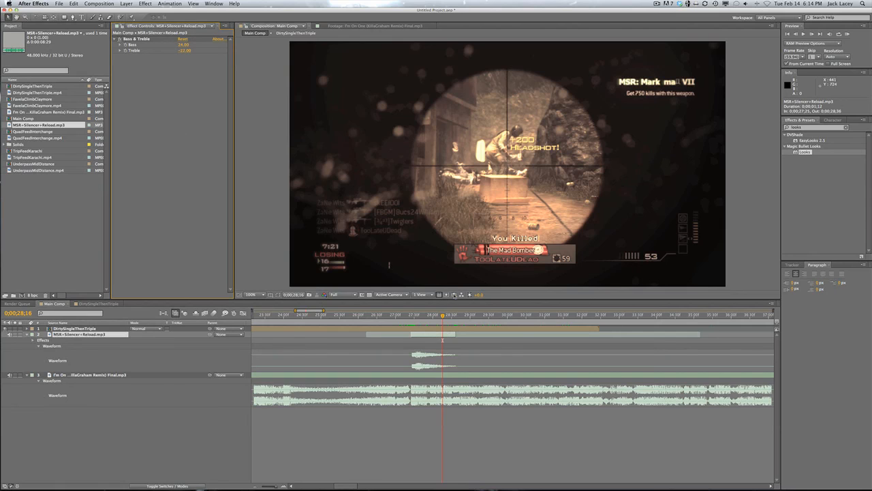
{"action": "left_click", "coordinate": [403, 316]}
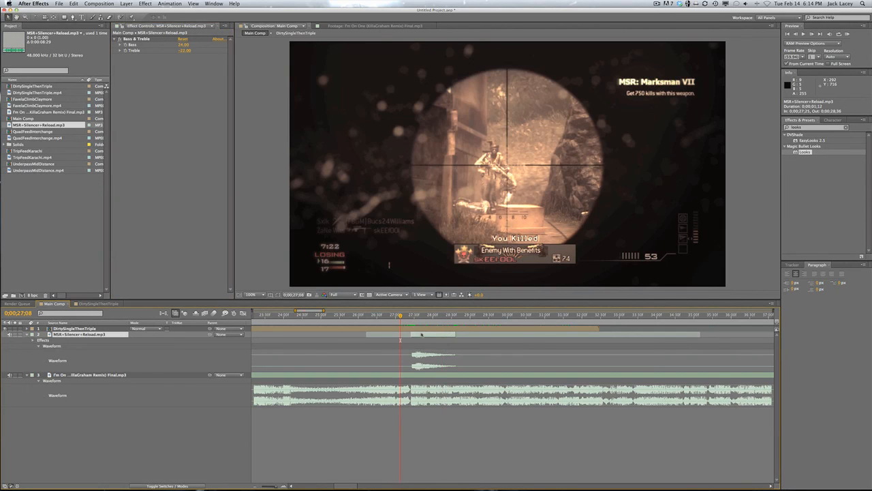
{"action": "key", "text": "l"}
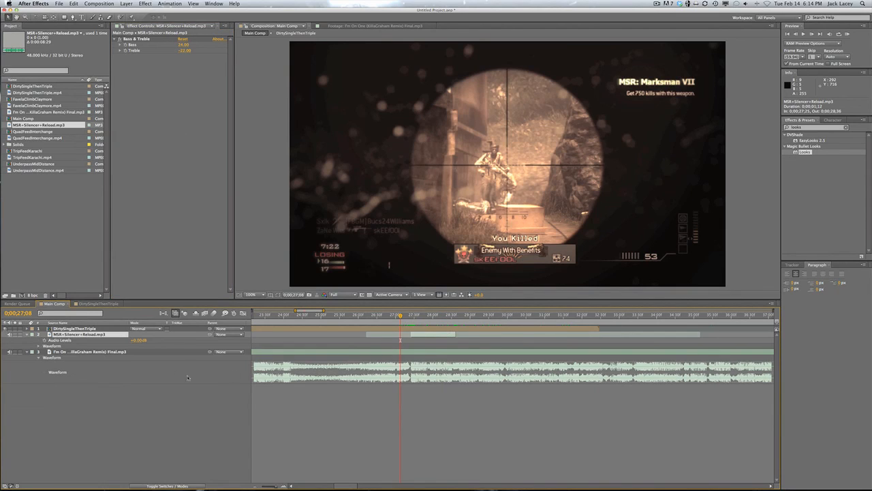
{"action": "left_click_drag", "start_coordinate": [135, 340], "coordinate": [371, 362]}
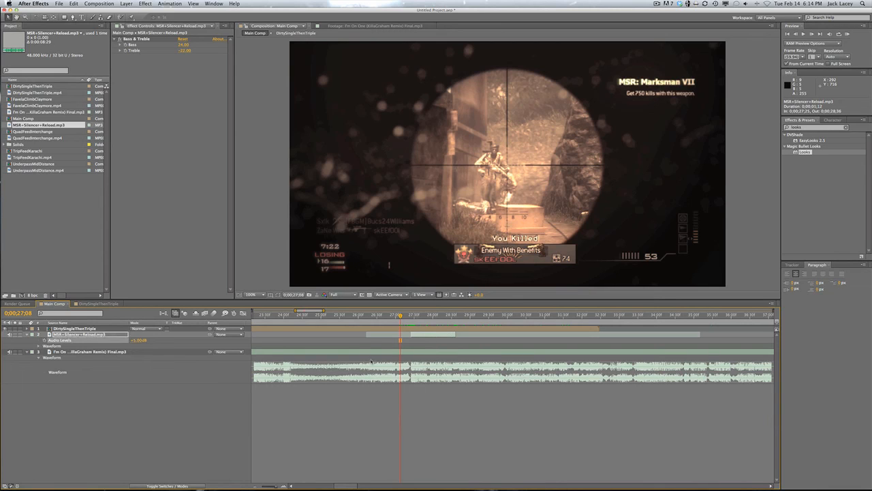
{"action": "left_click", "coordinate": [391, 342]}
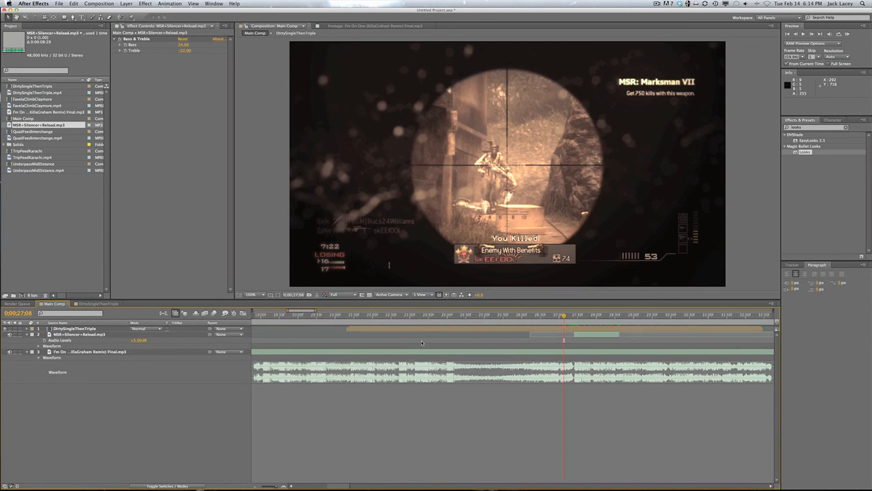
Review the whole Main Comp timeline and scrub through the clip after the gunshot to 0;00;29;26
{"action": "scroll", "coordinate": [473, 355], "scroll_direction": "left", "scroll_amount": 6}
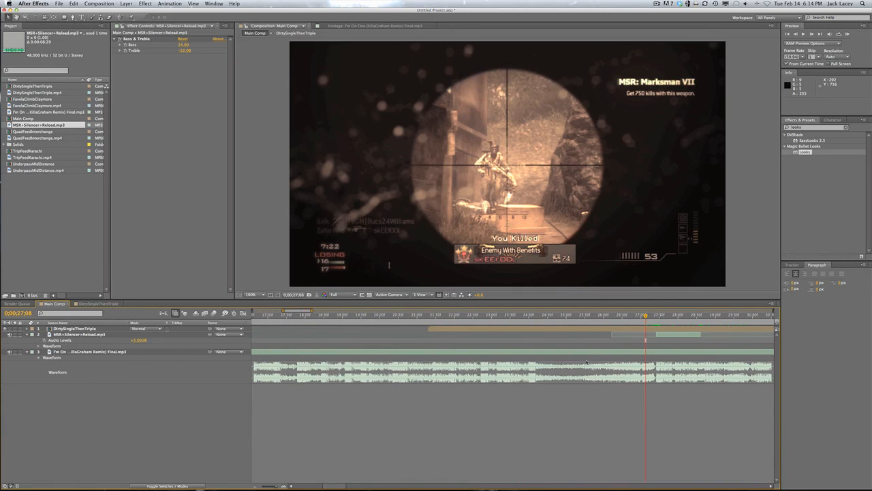
{"action": "scroll", "coordinate": [518, 358], "scroll_direction": "down", "scroll_amount": 5}
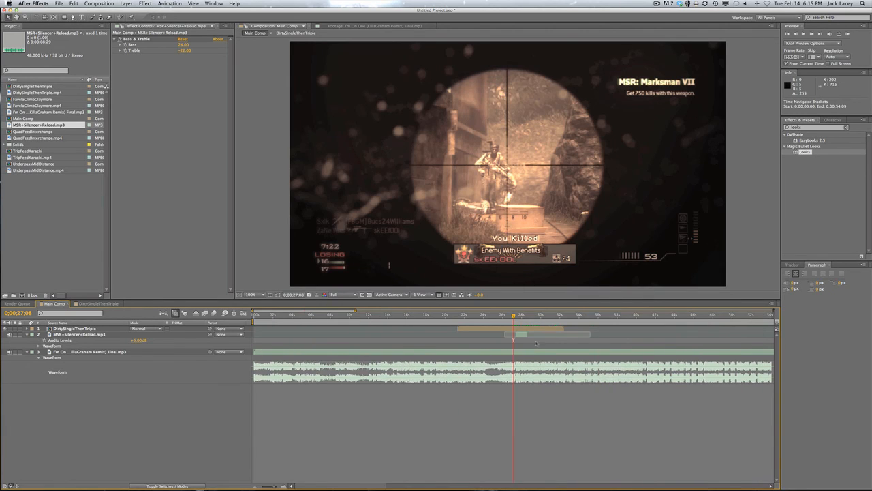
{"action": "mouse_move", "coordinate": [539, 320]}
{"action": "left_mouse_down"}
{"action": "mouse_move", "coordinate": [302, 319]}
{"action": "mouse_move", "coordinate": [571, 319]}
{"action": "mouse_move", "coordinate": [528, 319]}
{"action": "left_mouse_up"}
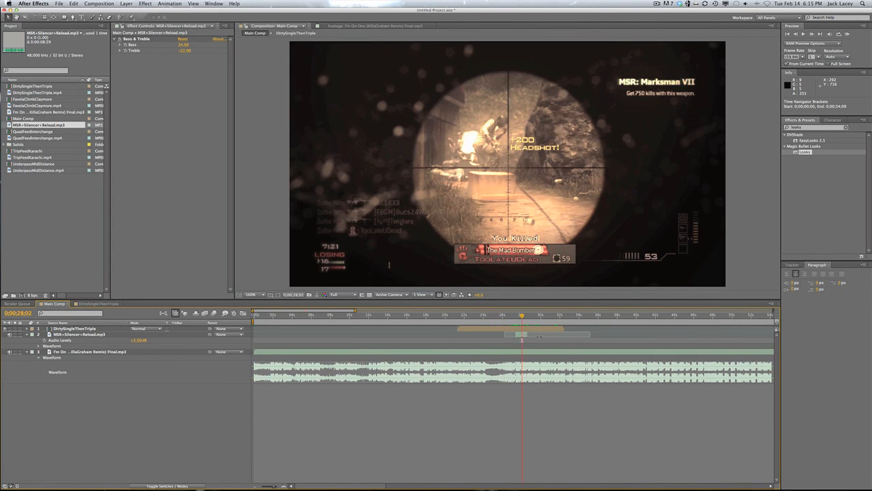
{"action": "left_click_drag", "start_coordinate": [520, 318], "coordinate": [535, 319]}
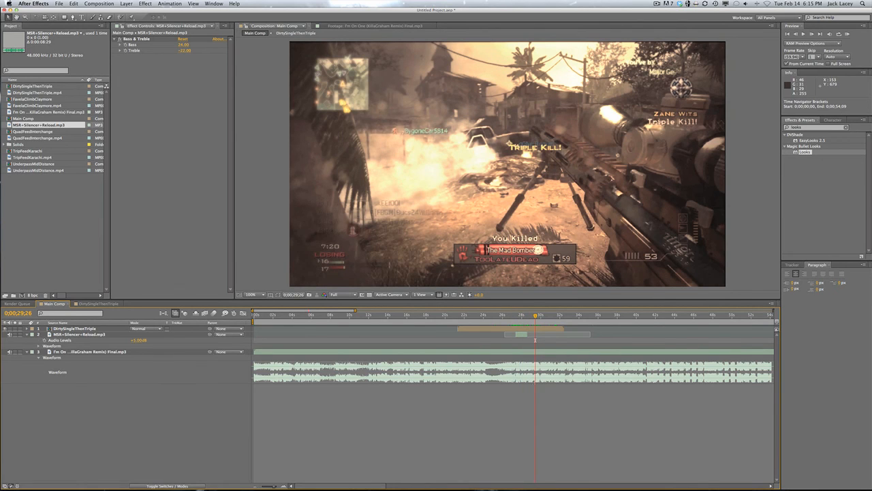
{"action": "left_click", "coordinate": [657, 4]}
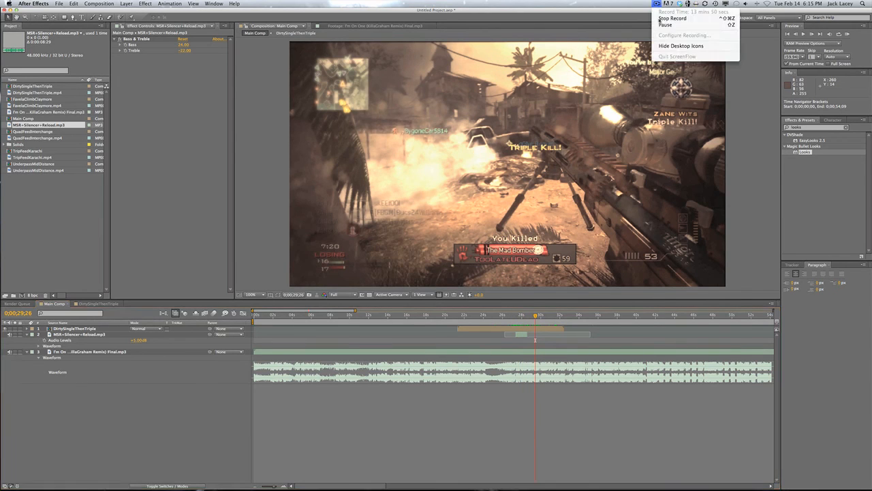